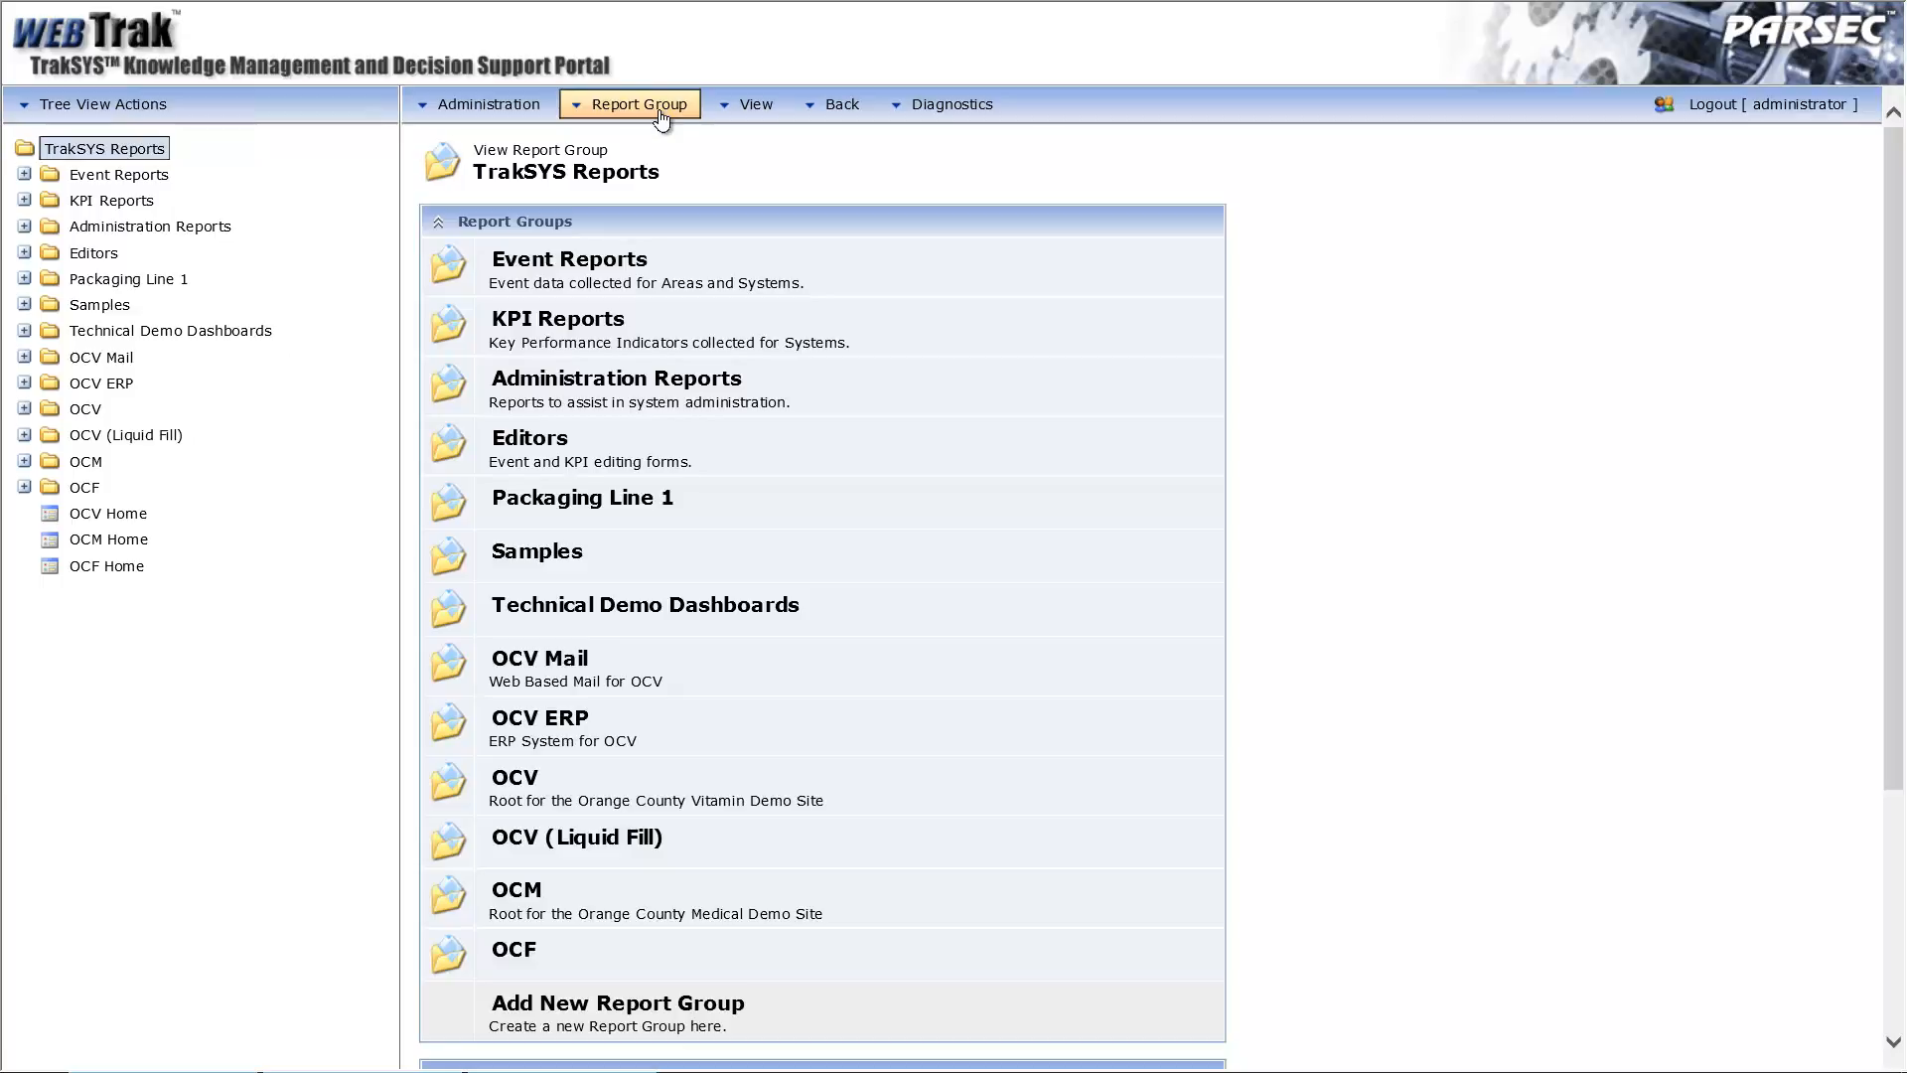
- Create a report group named "Sample Reports" under TrakSYS Reports with Auto Expand enabled, and save it
click(661, 118)
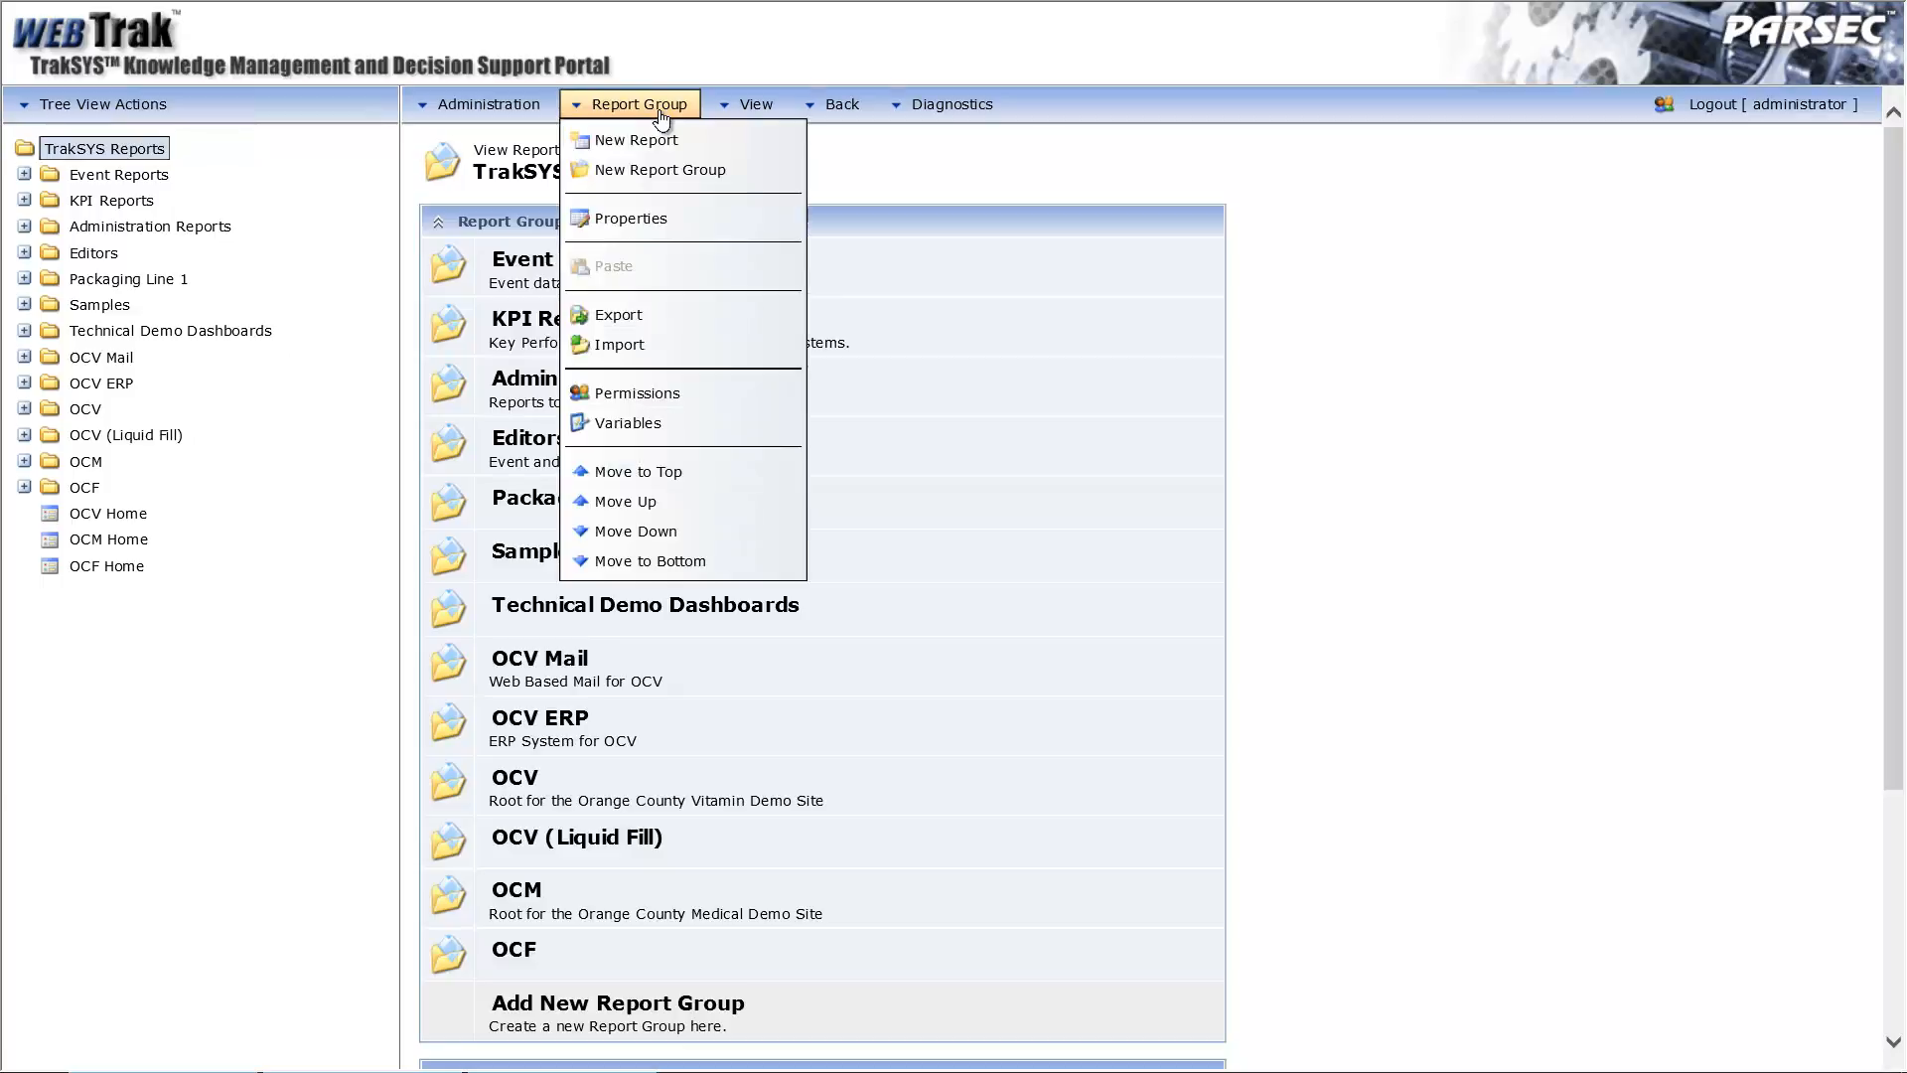
click(653, 171)
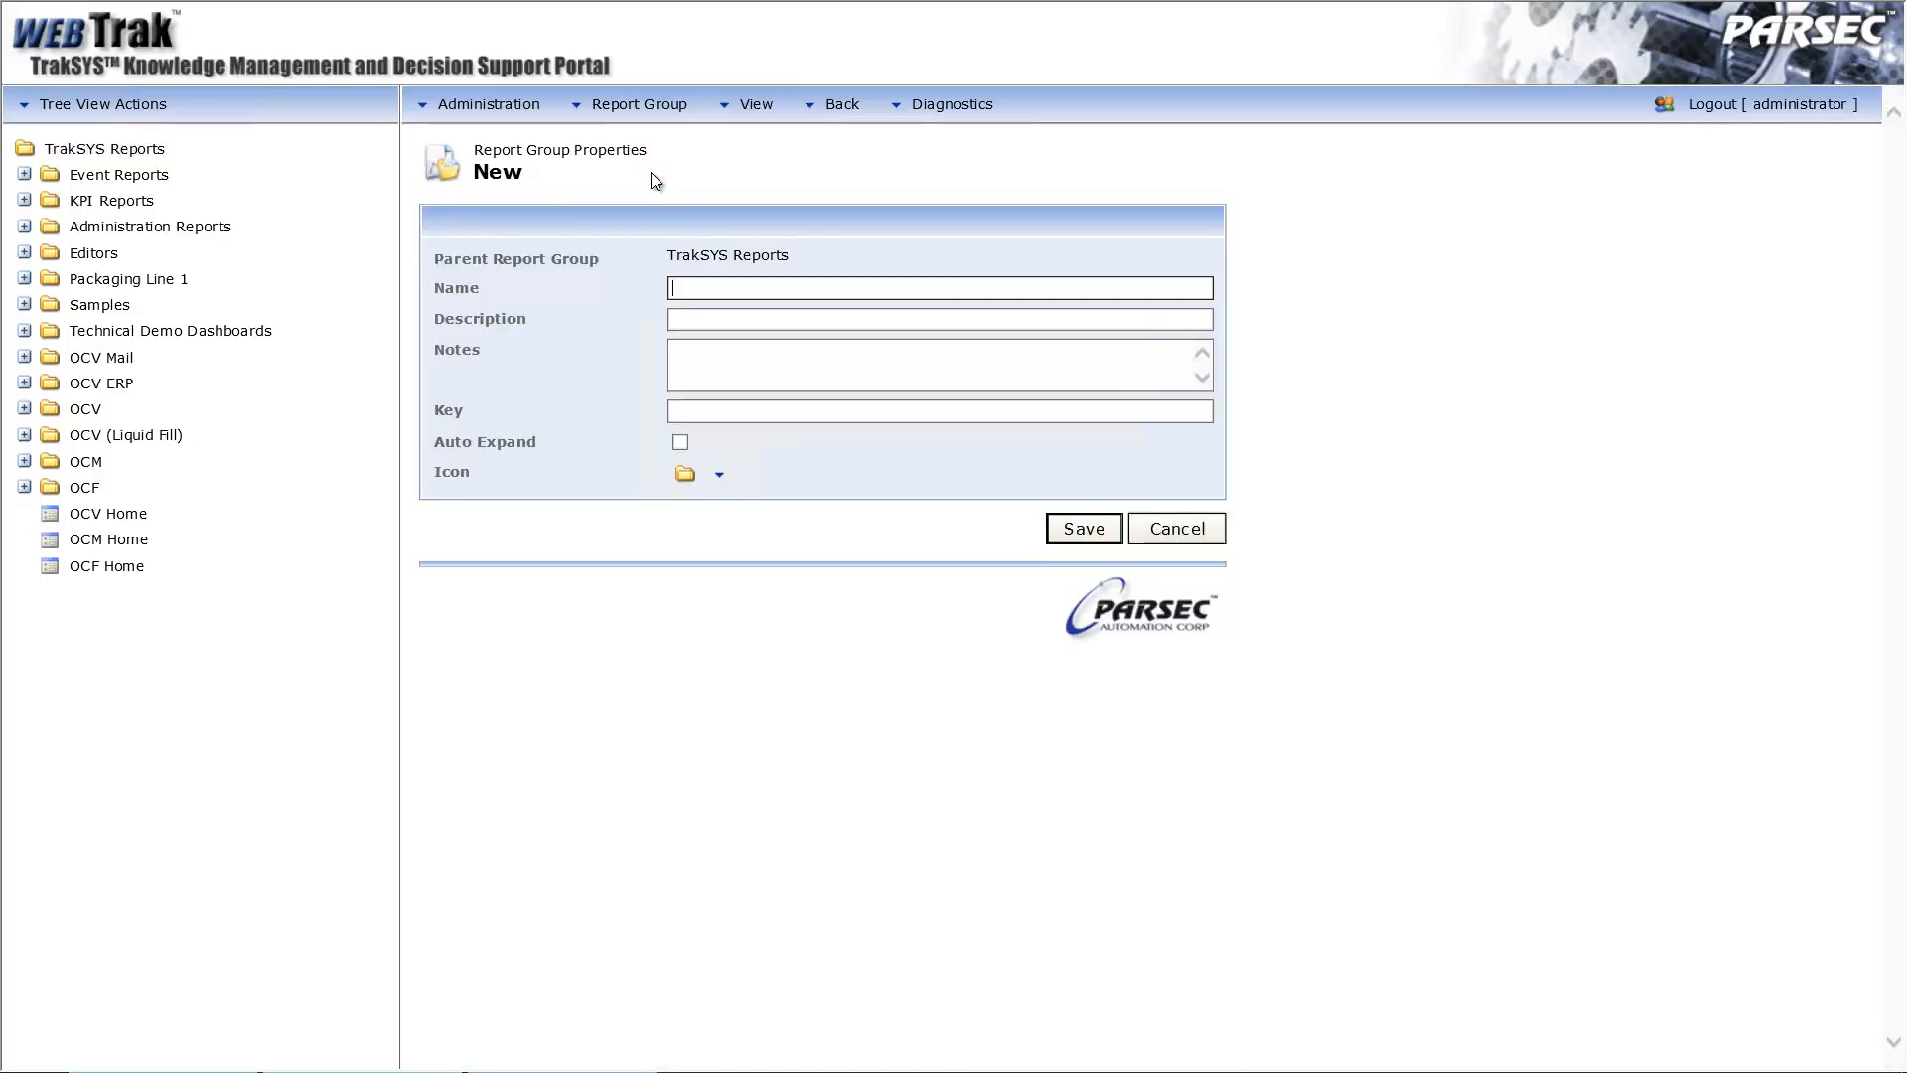
text(Sample Reports)
click(680, 443)
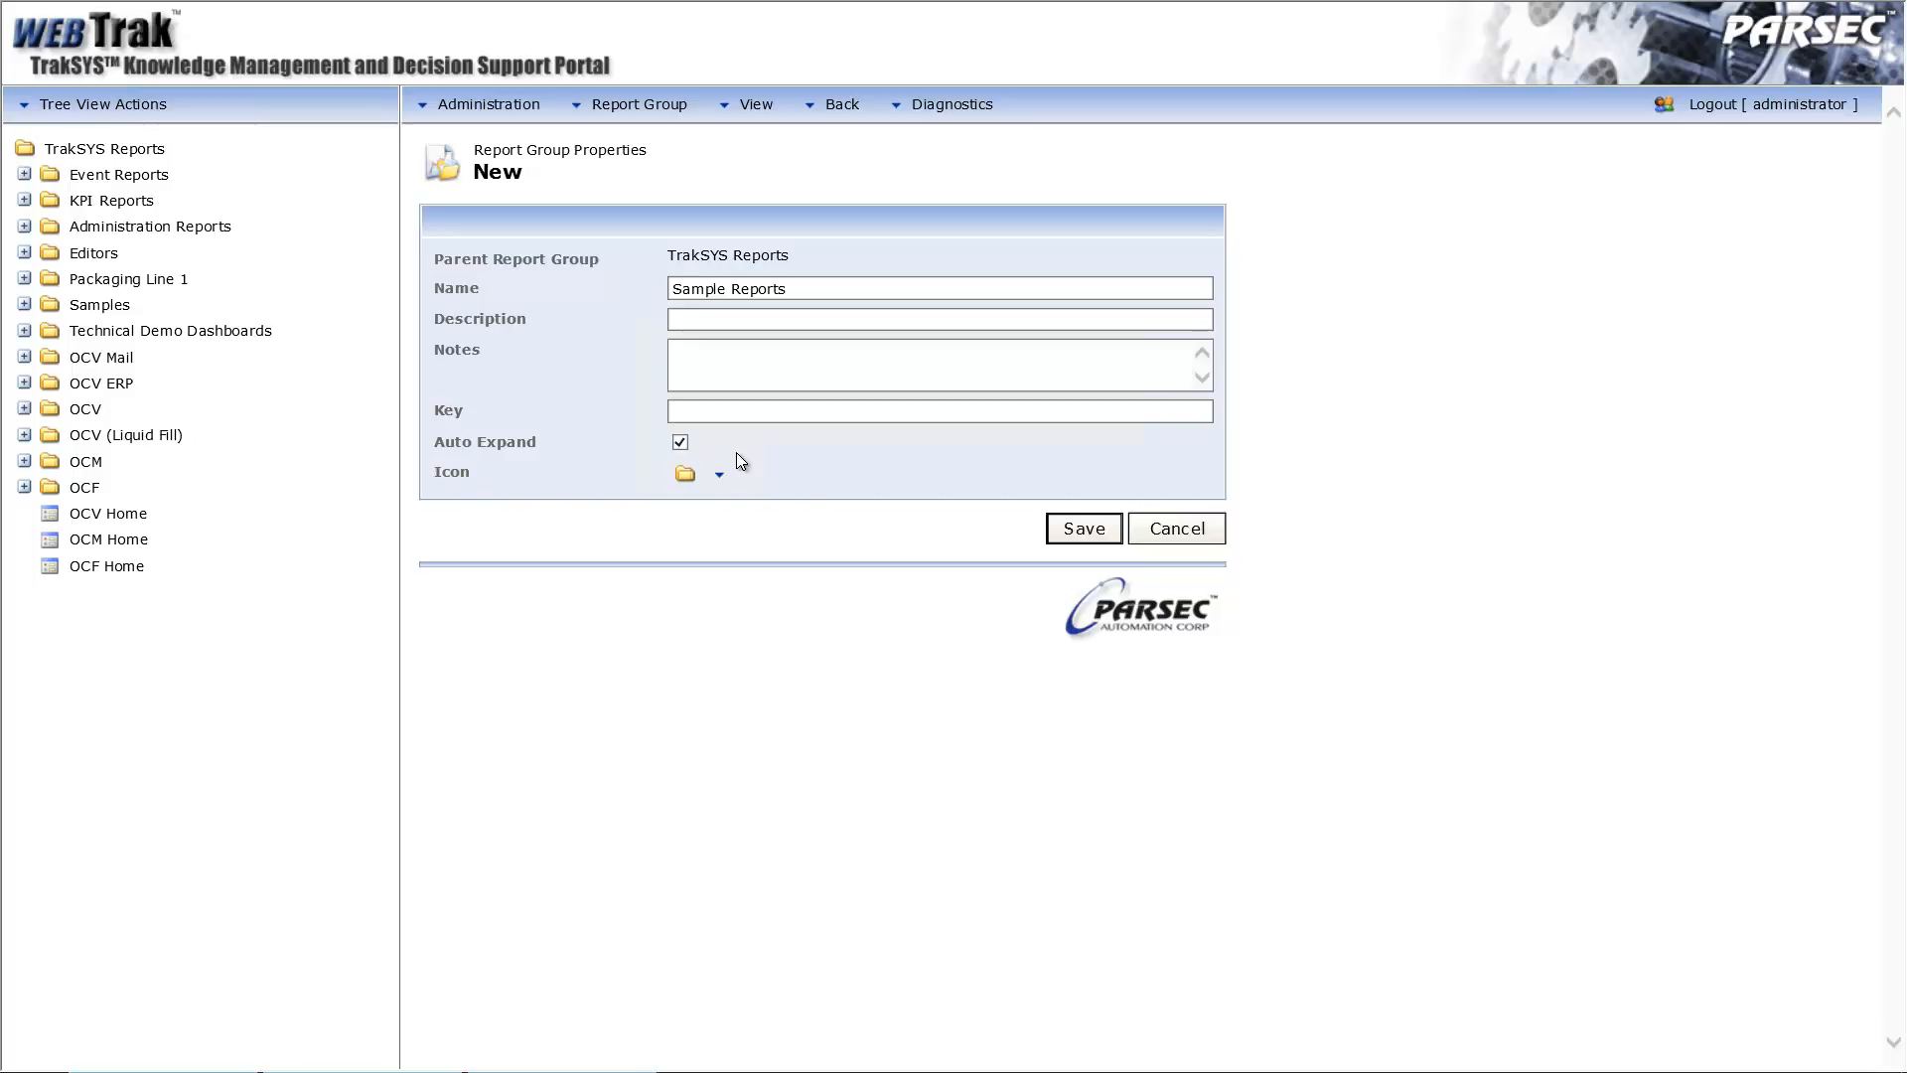
click(1087, 529)
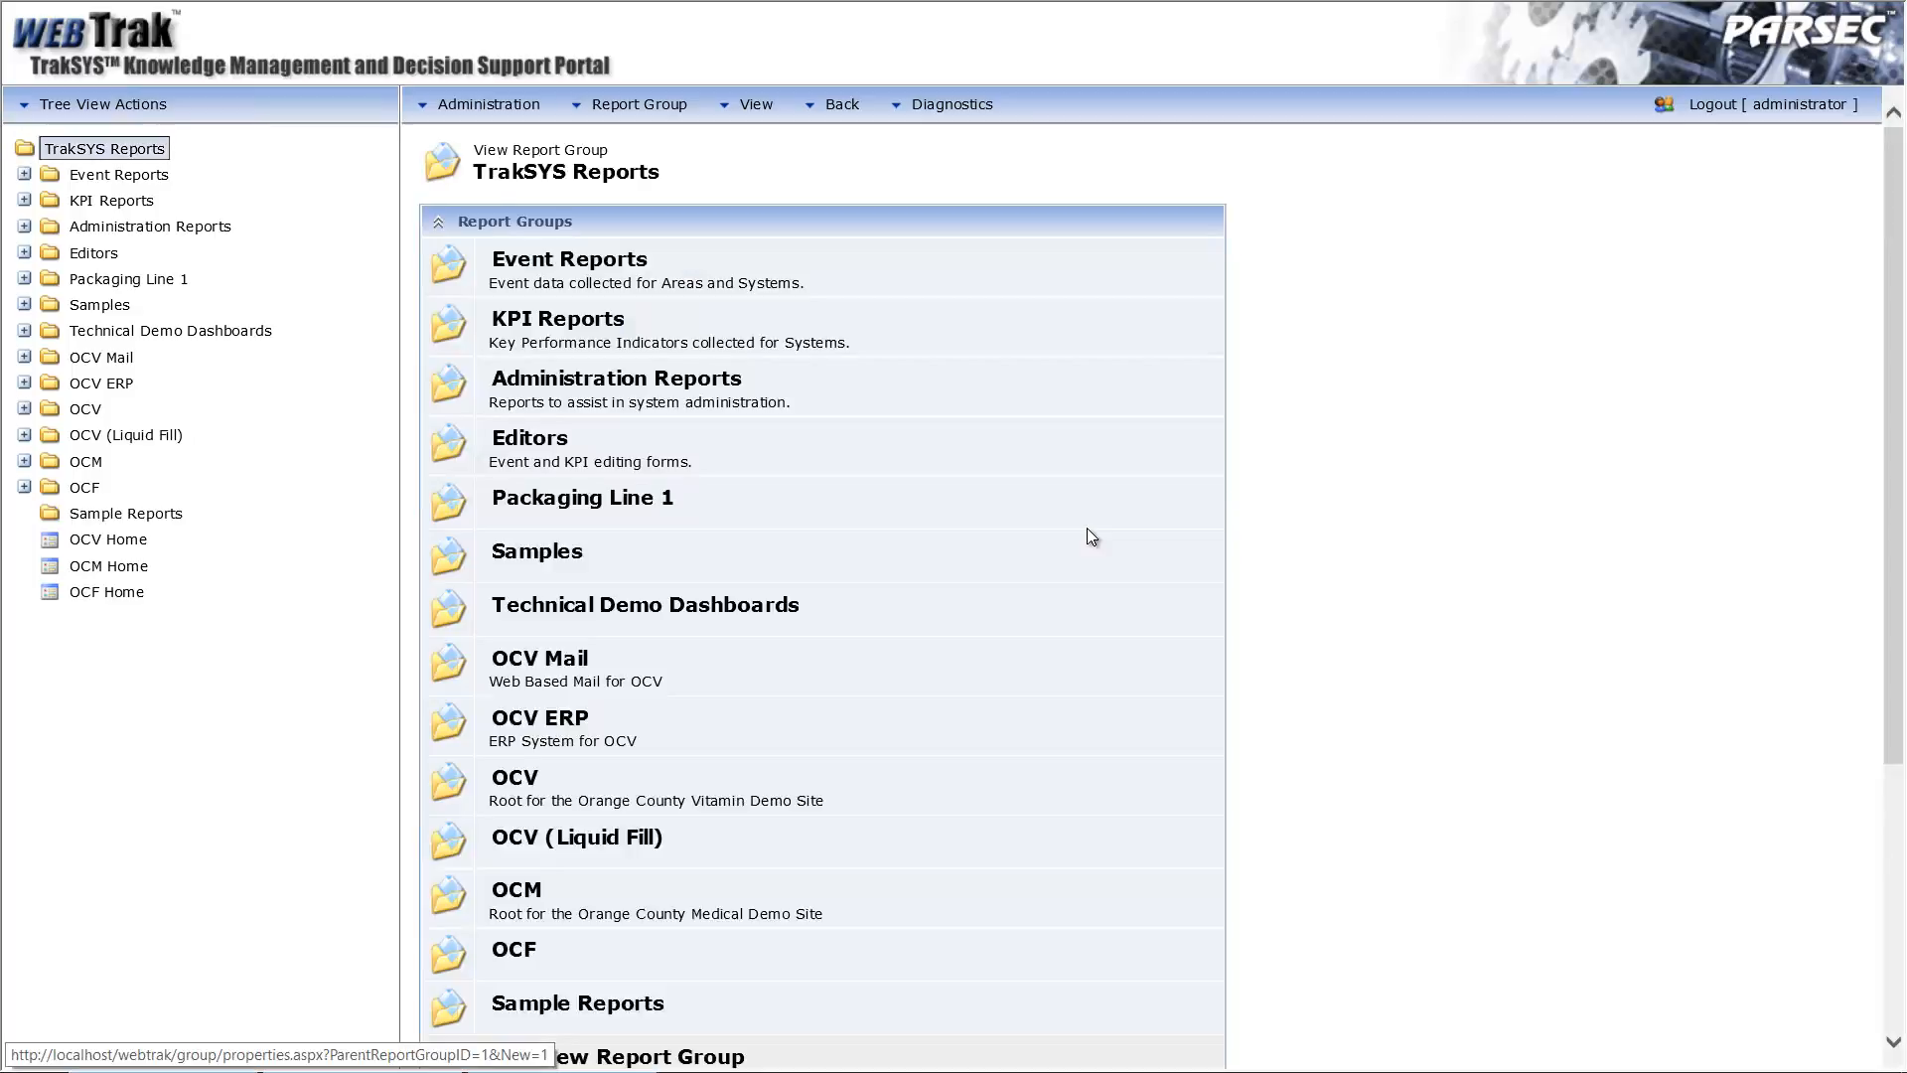
- Start a new System Event Summary (Date) report in the Sample Reports group
click(125, 514)
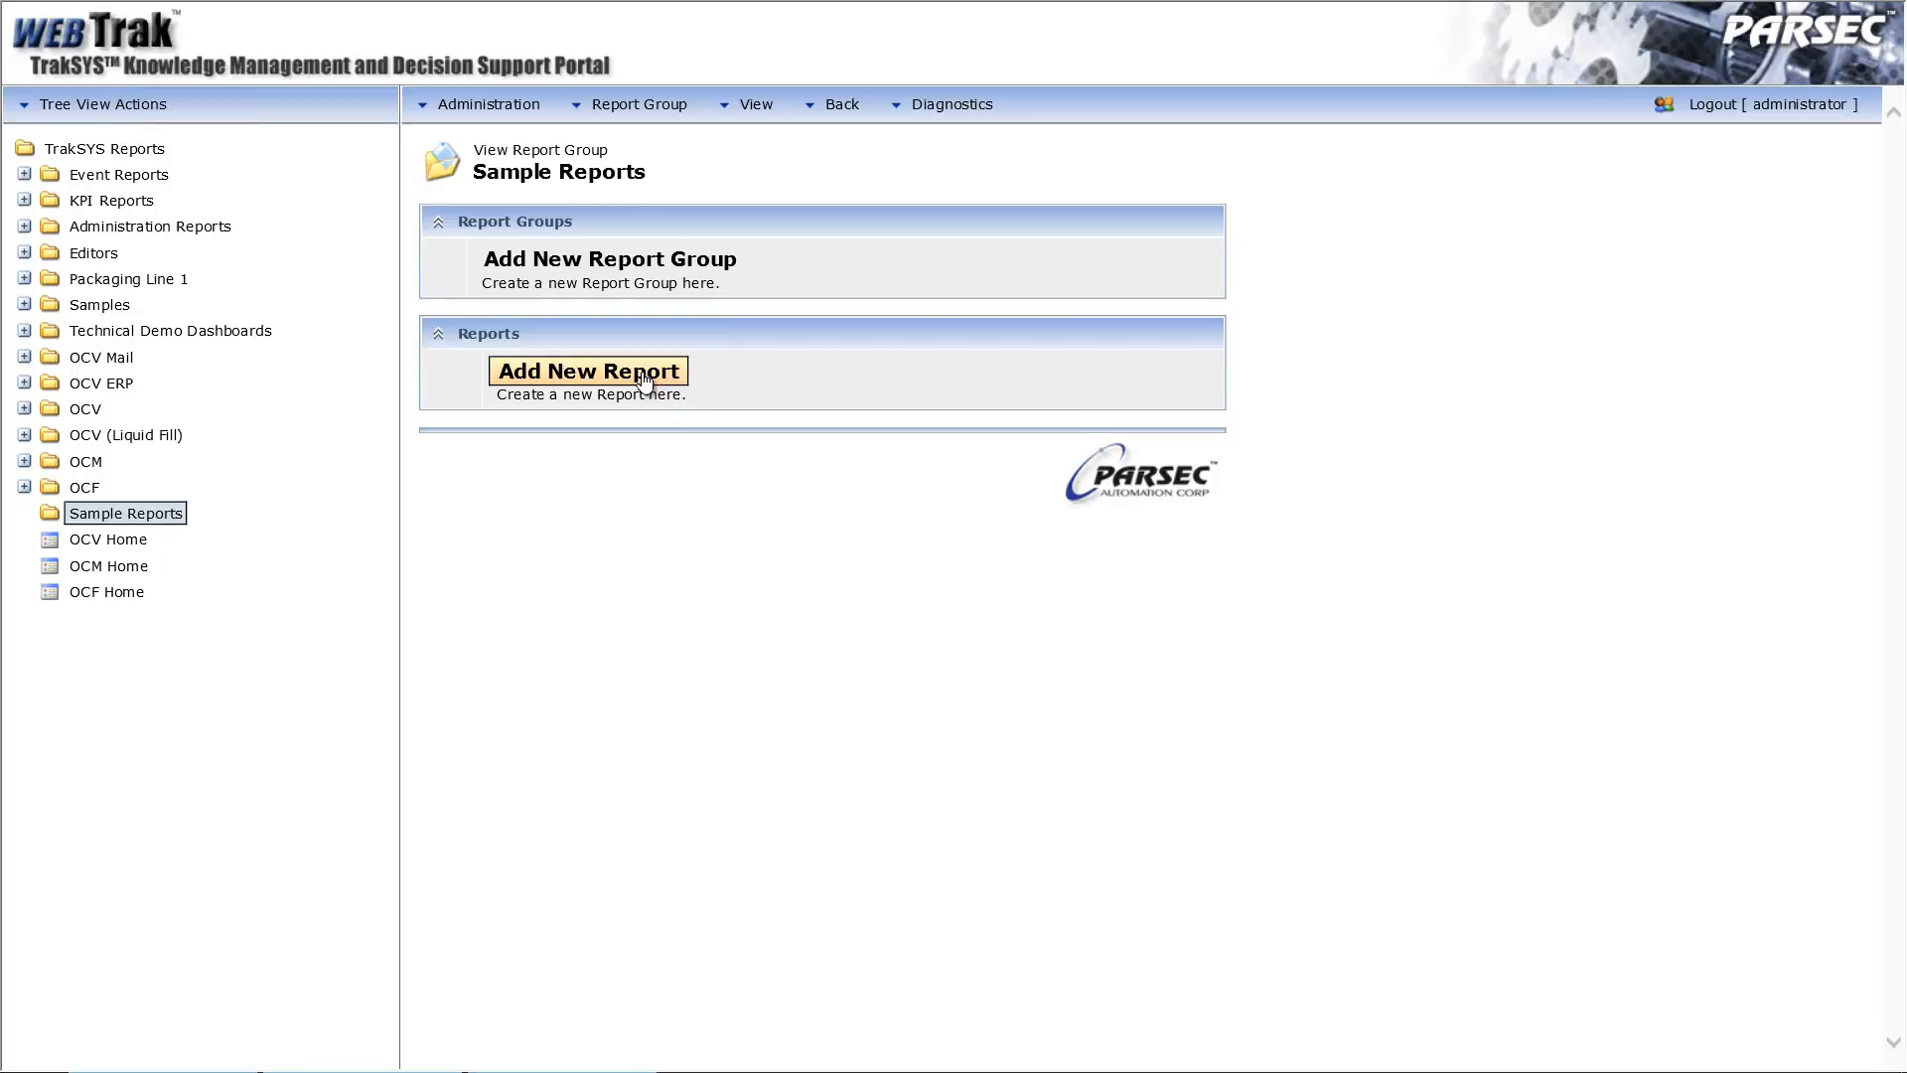
click(675, 112)
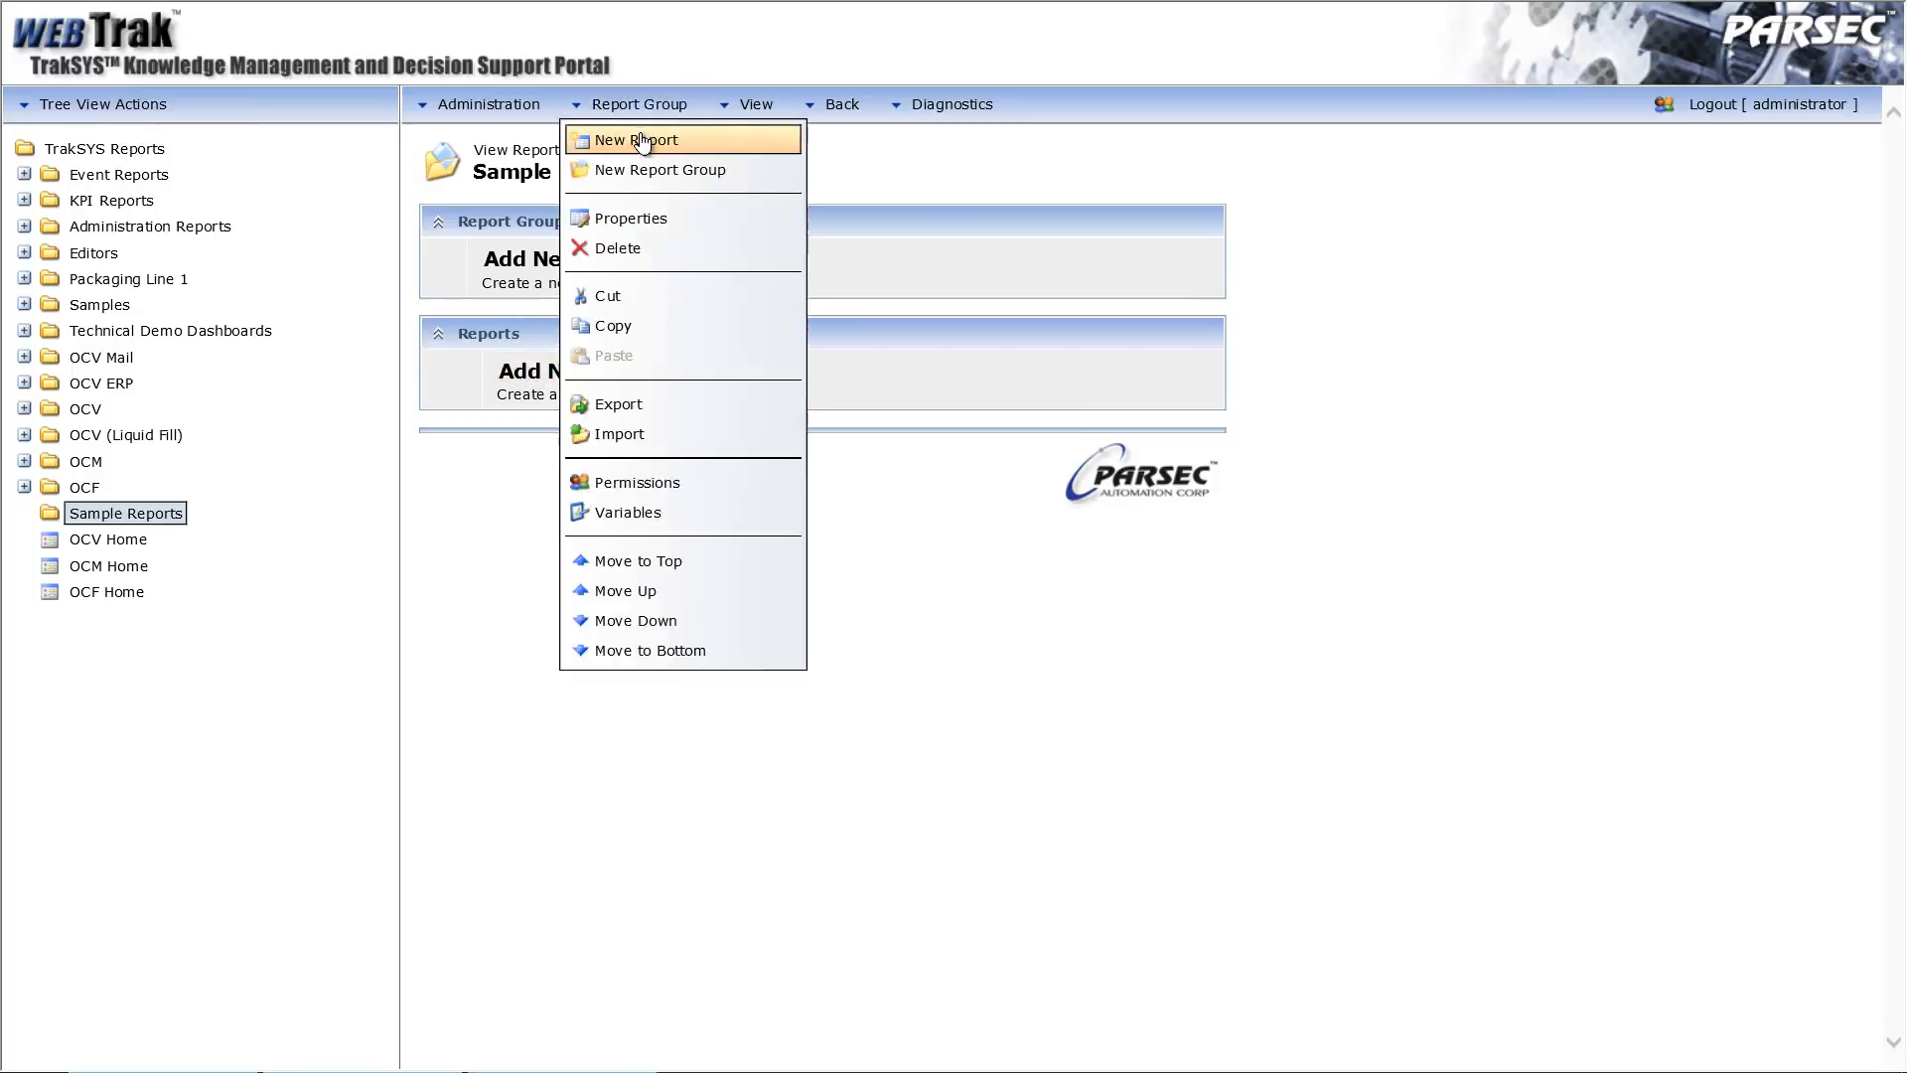
click(698, 144)
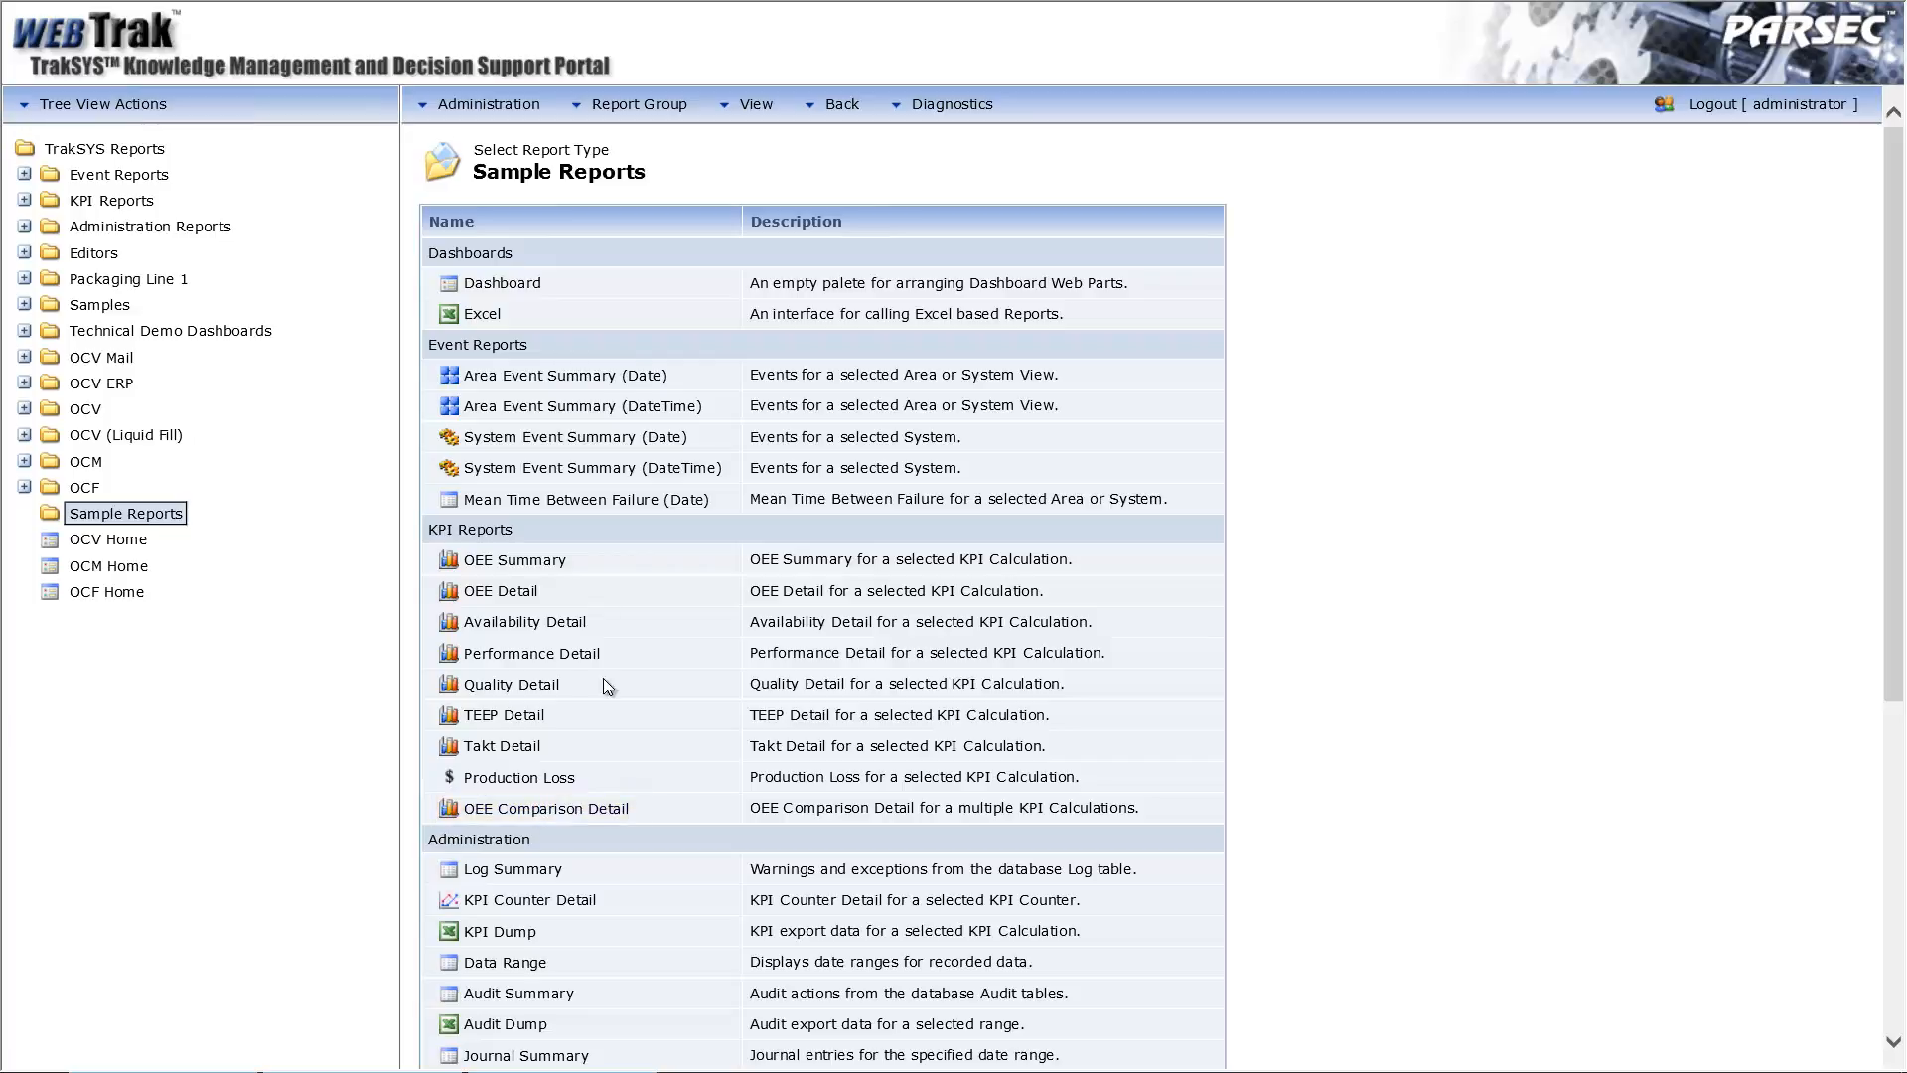
click(613, 441)
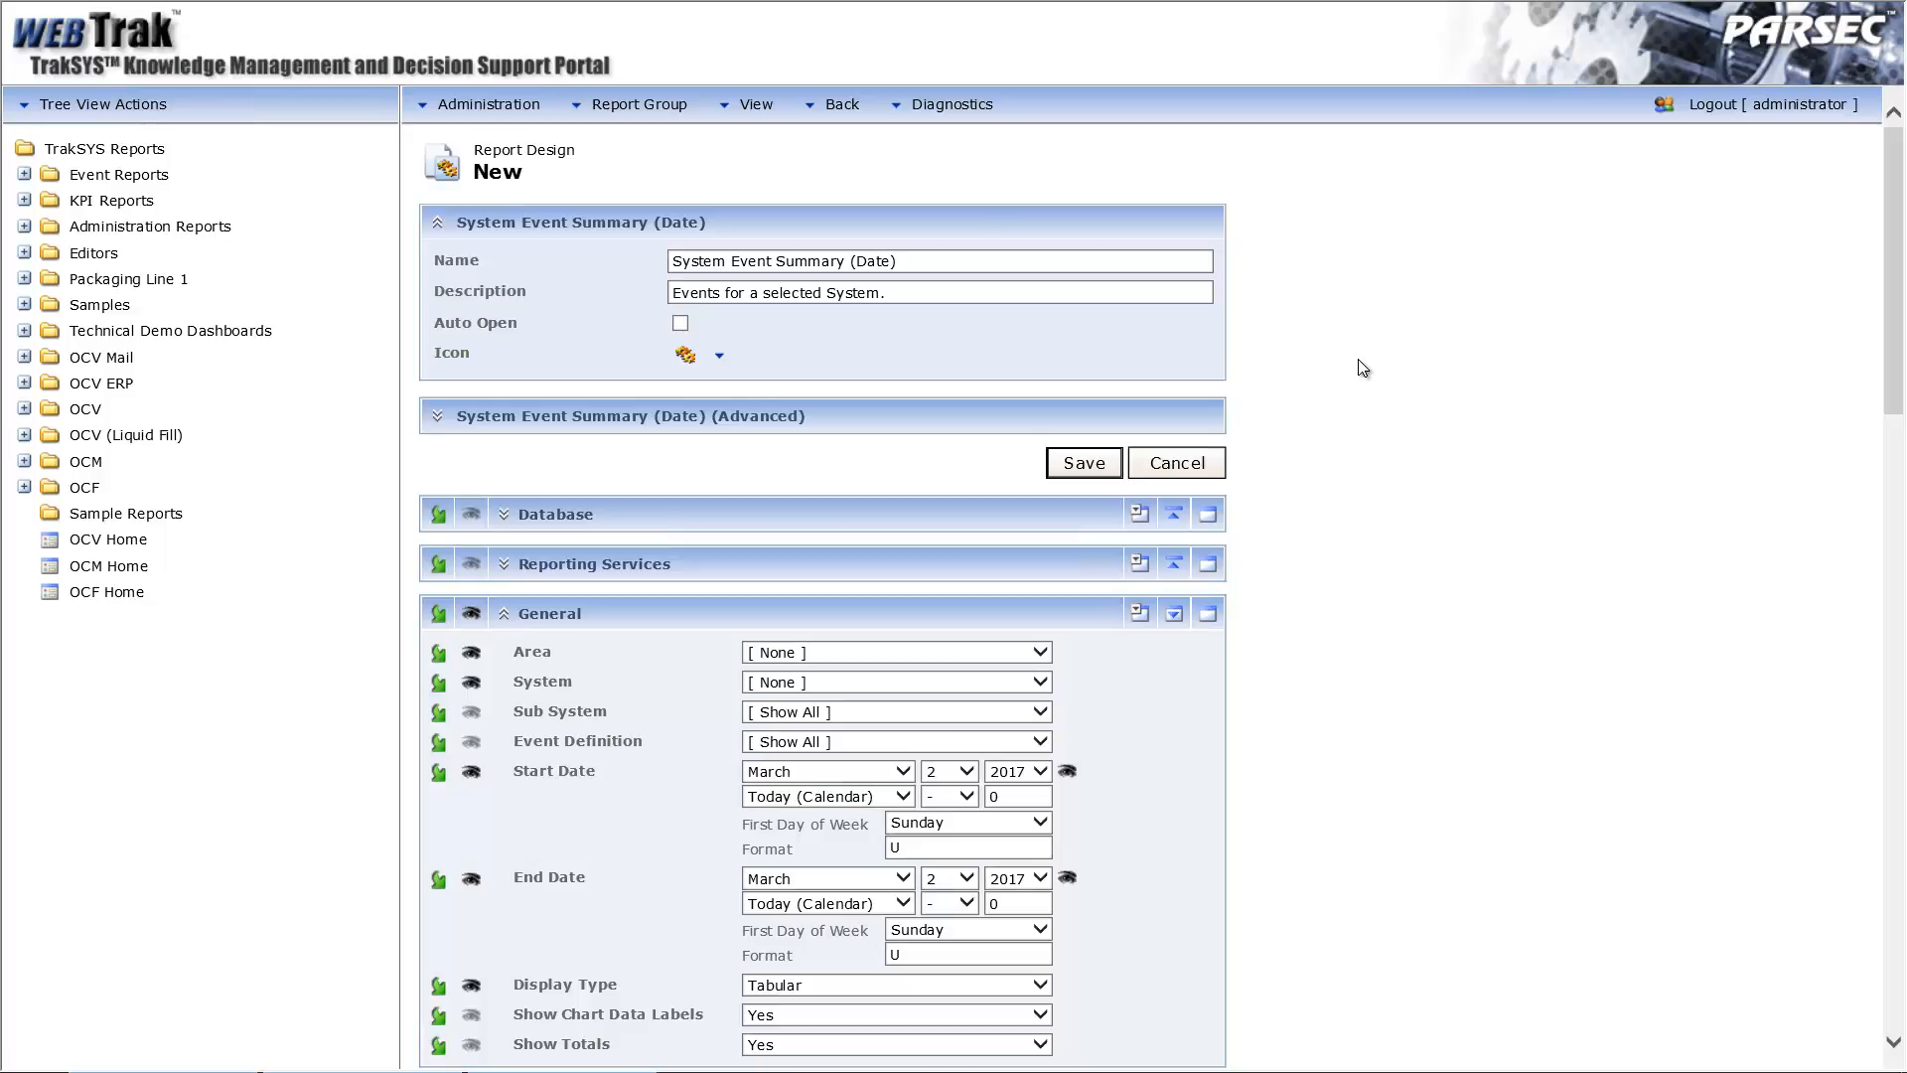
- Review the default General, Grouping and Filters settings of the new report's design
scroll(1362, 368, down, 3)
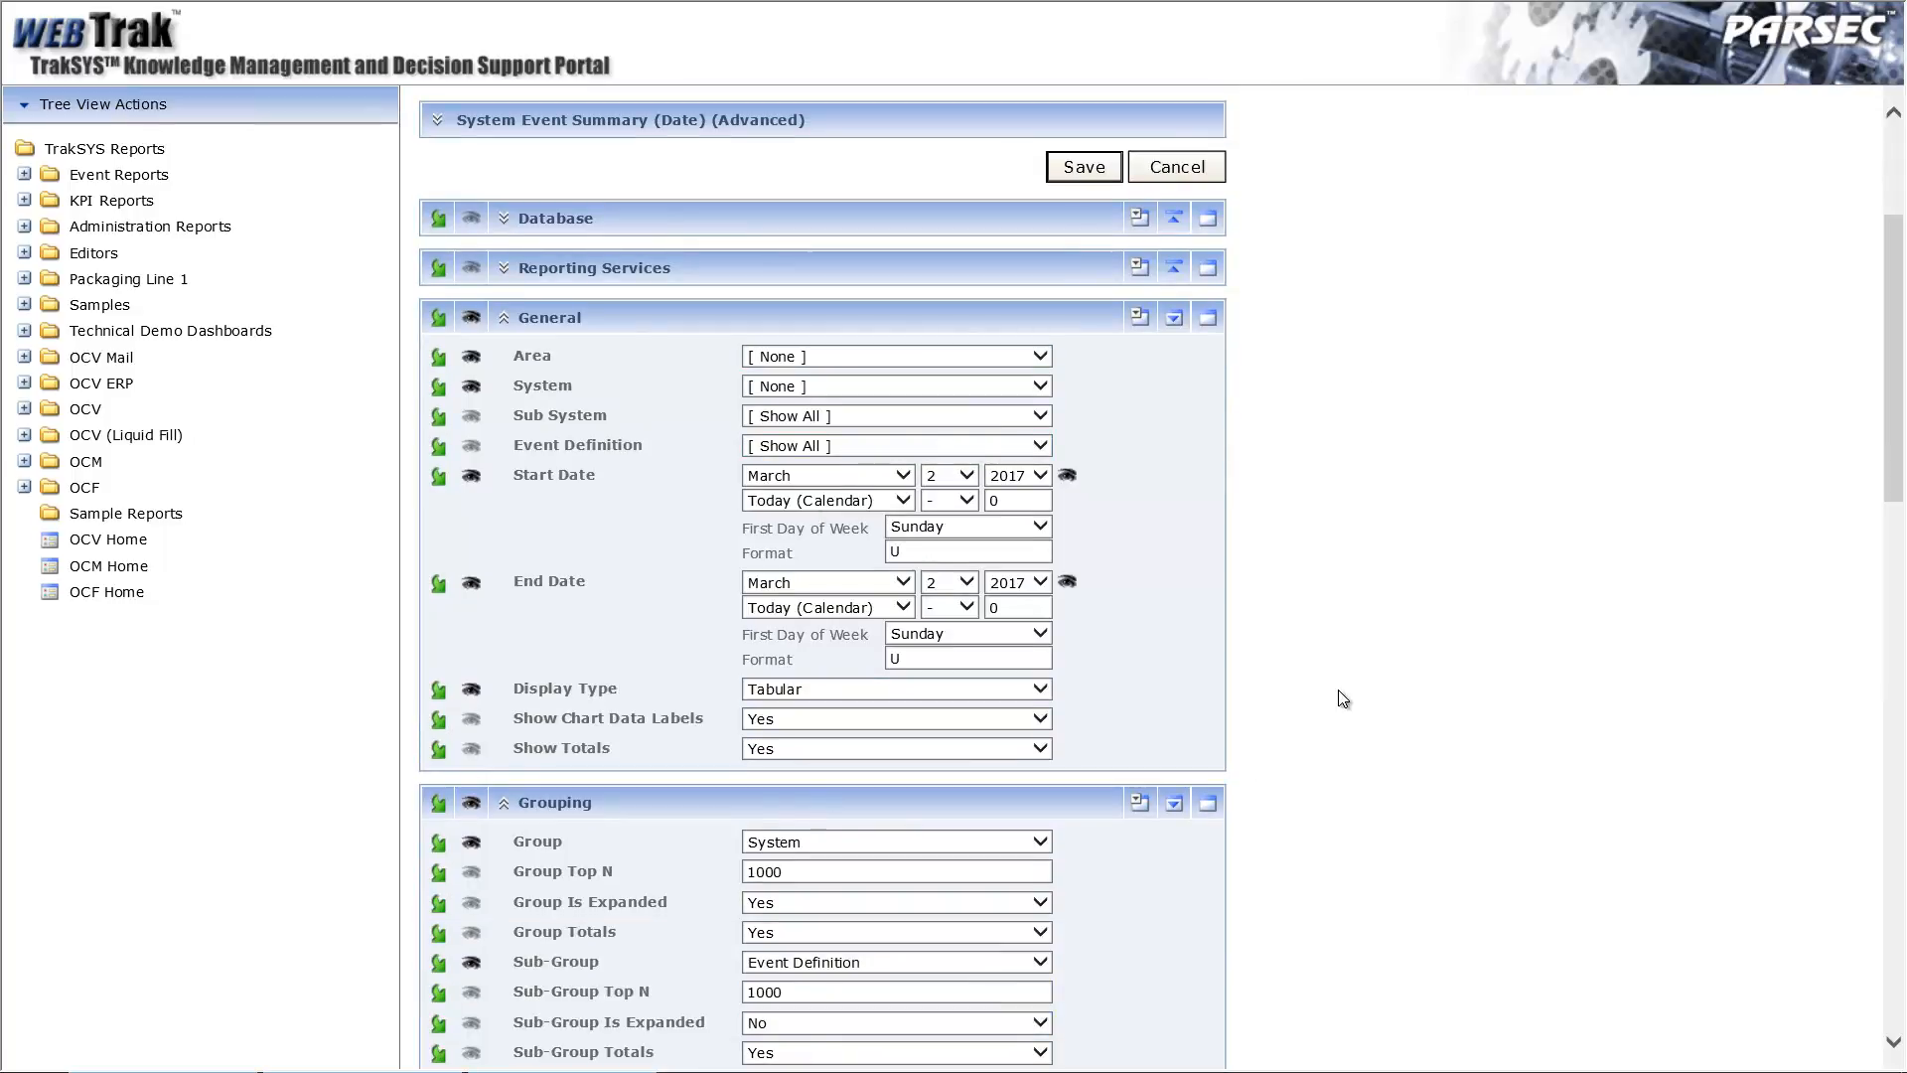
scroll(1342, 698, down, 3)
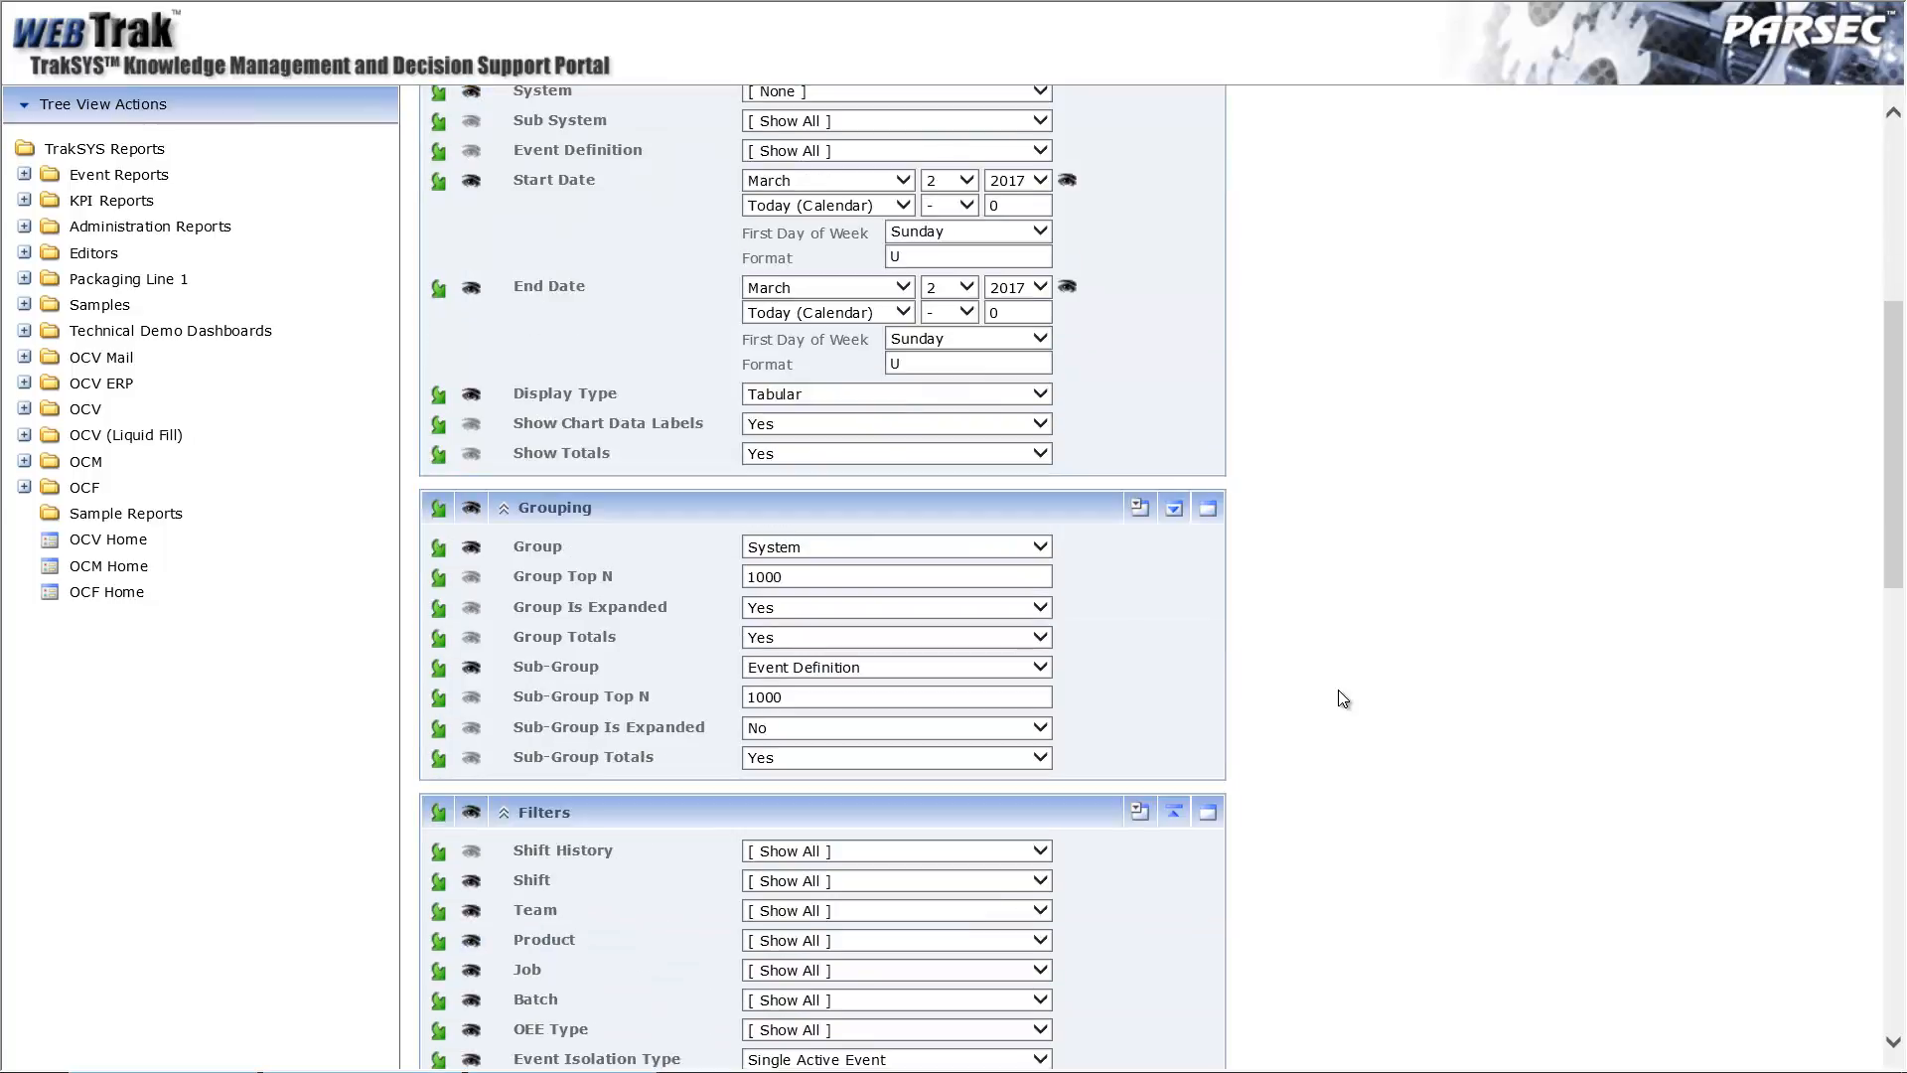
click(916, 393)
click(915, 396)
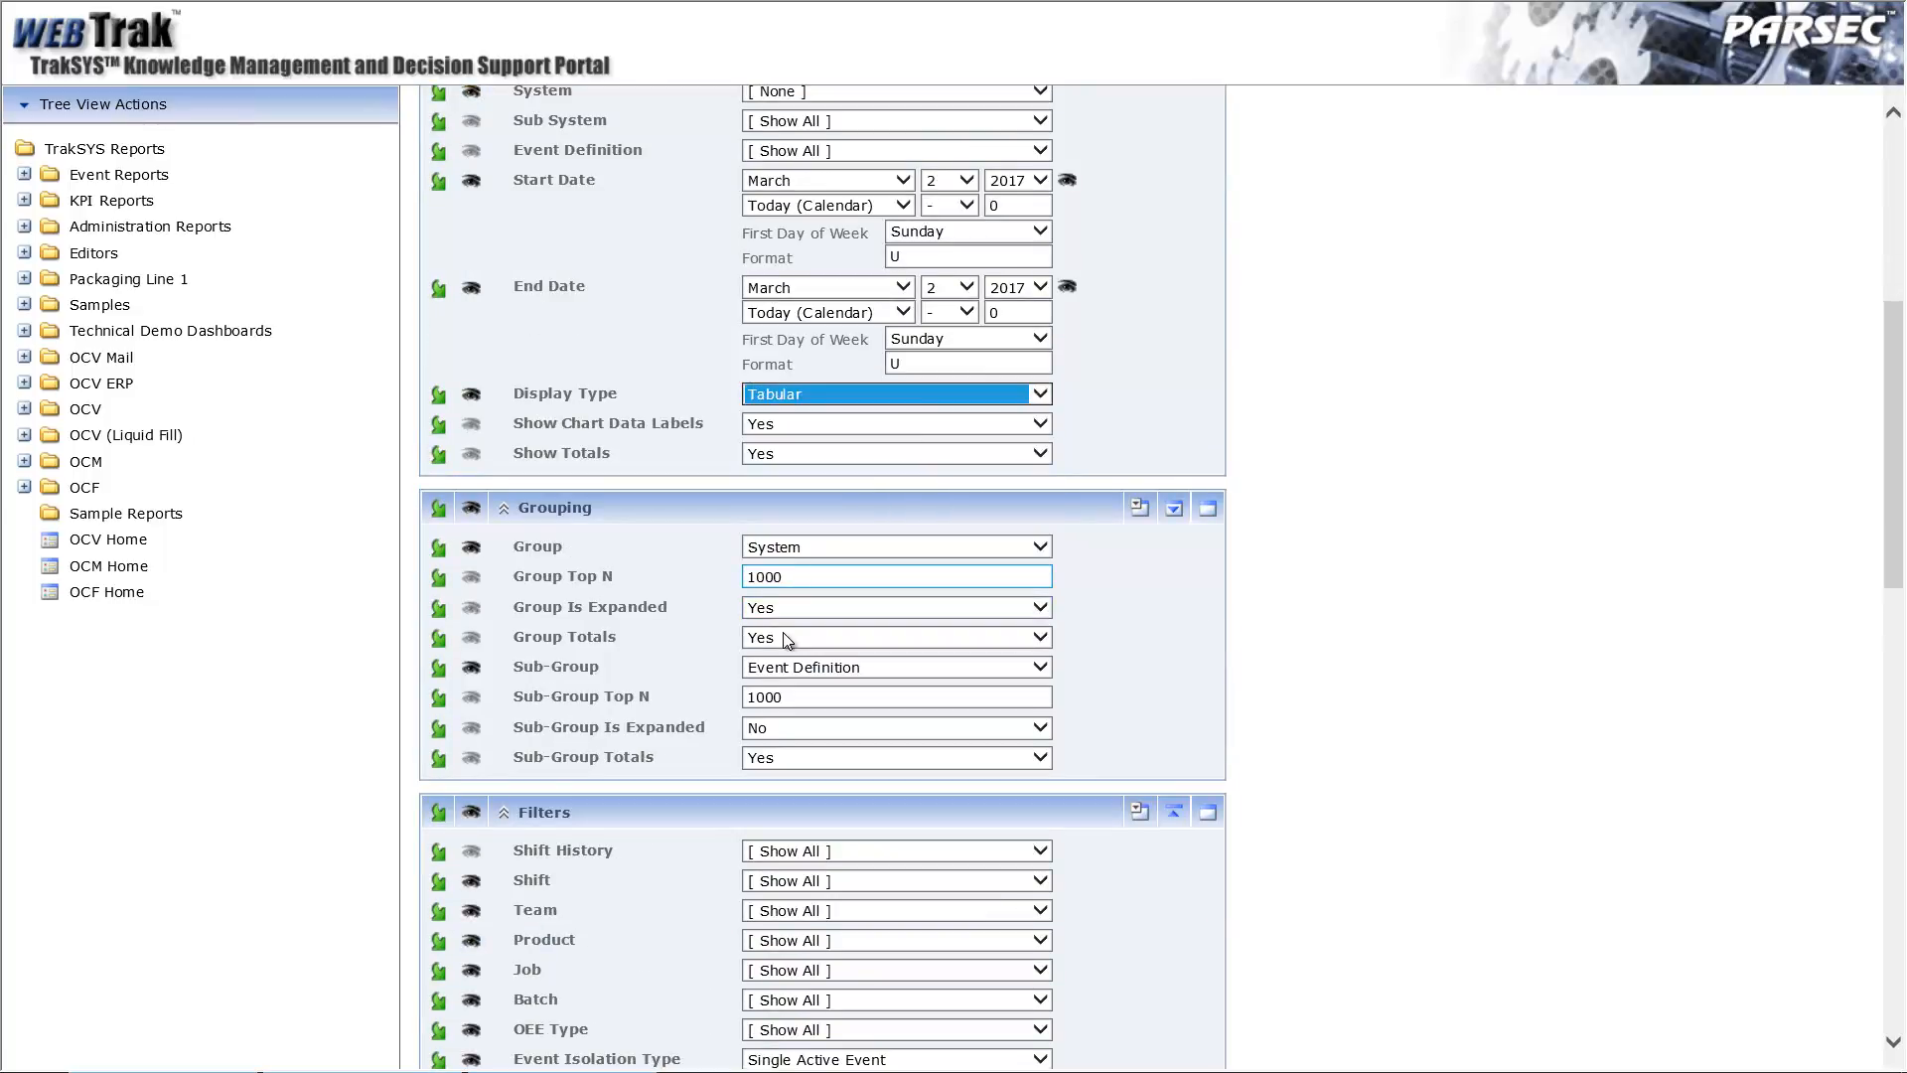
click(1379, 655)
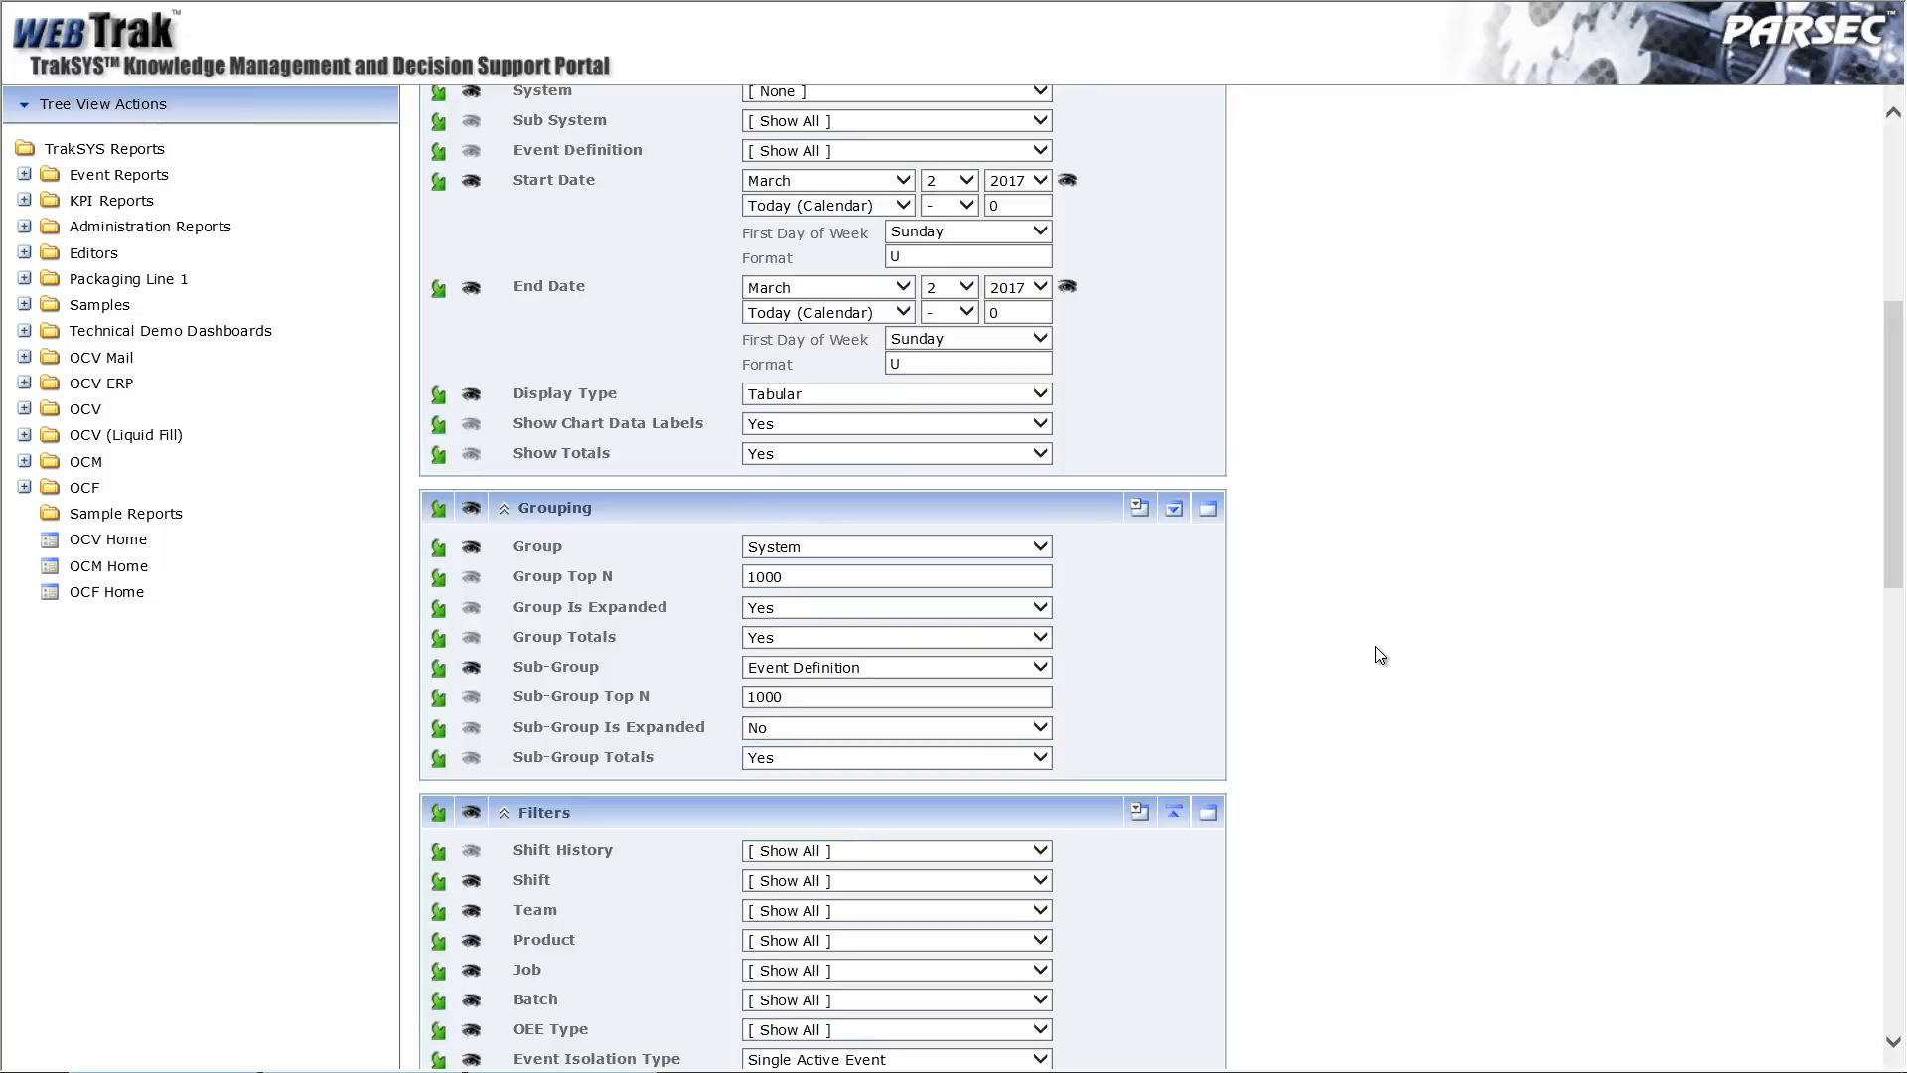
scroll(1380, 654, up, 6)
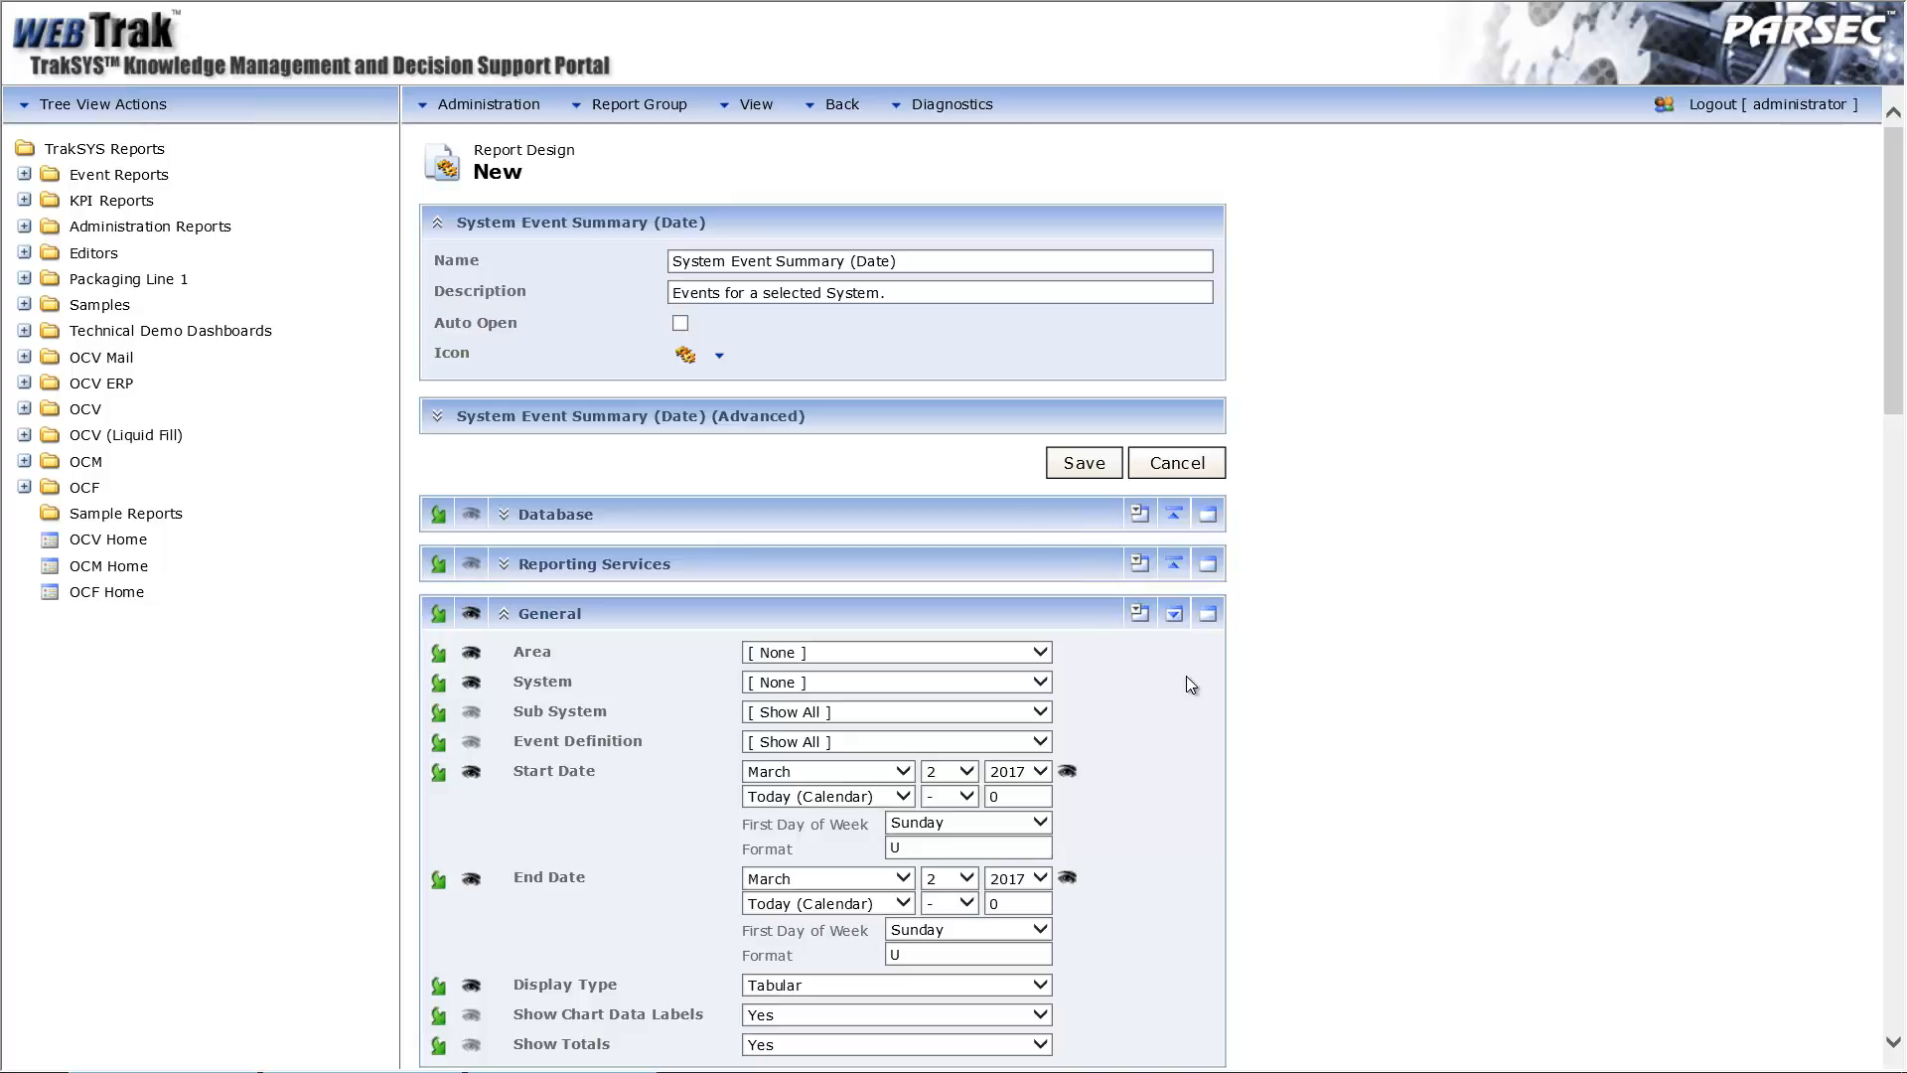
- Rename the new report as "Event Summary (Current Week)"
click(845, 261)
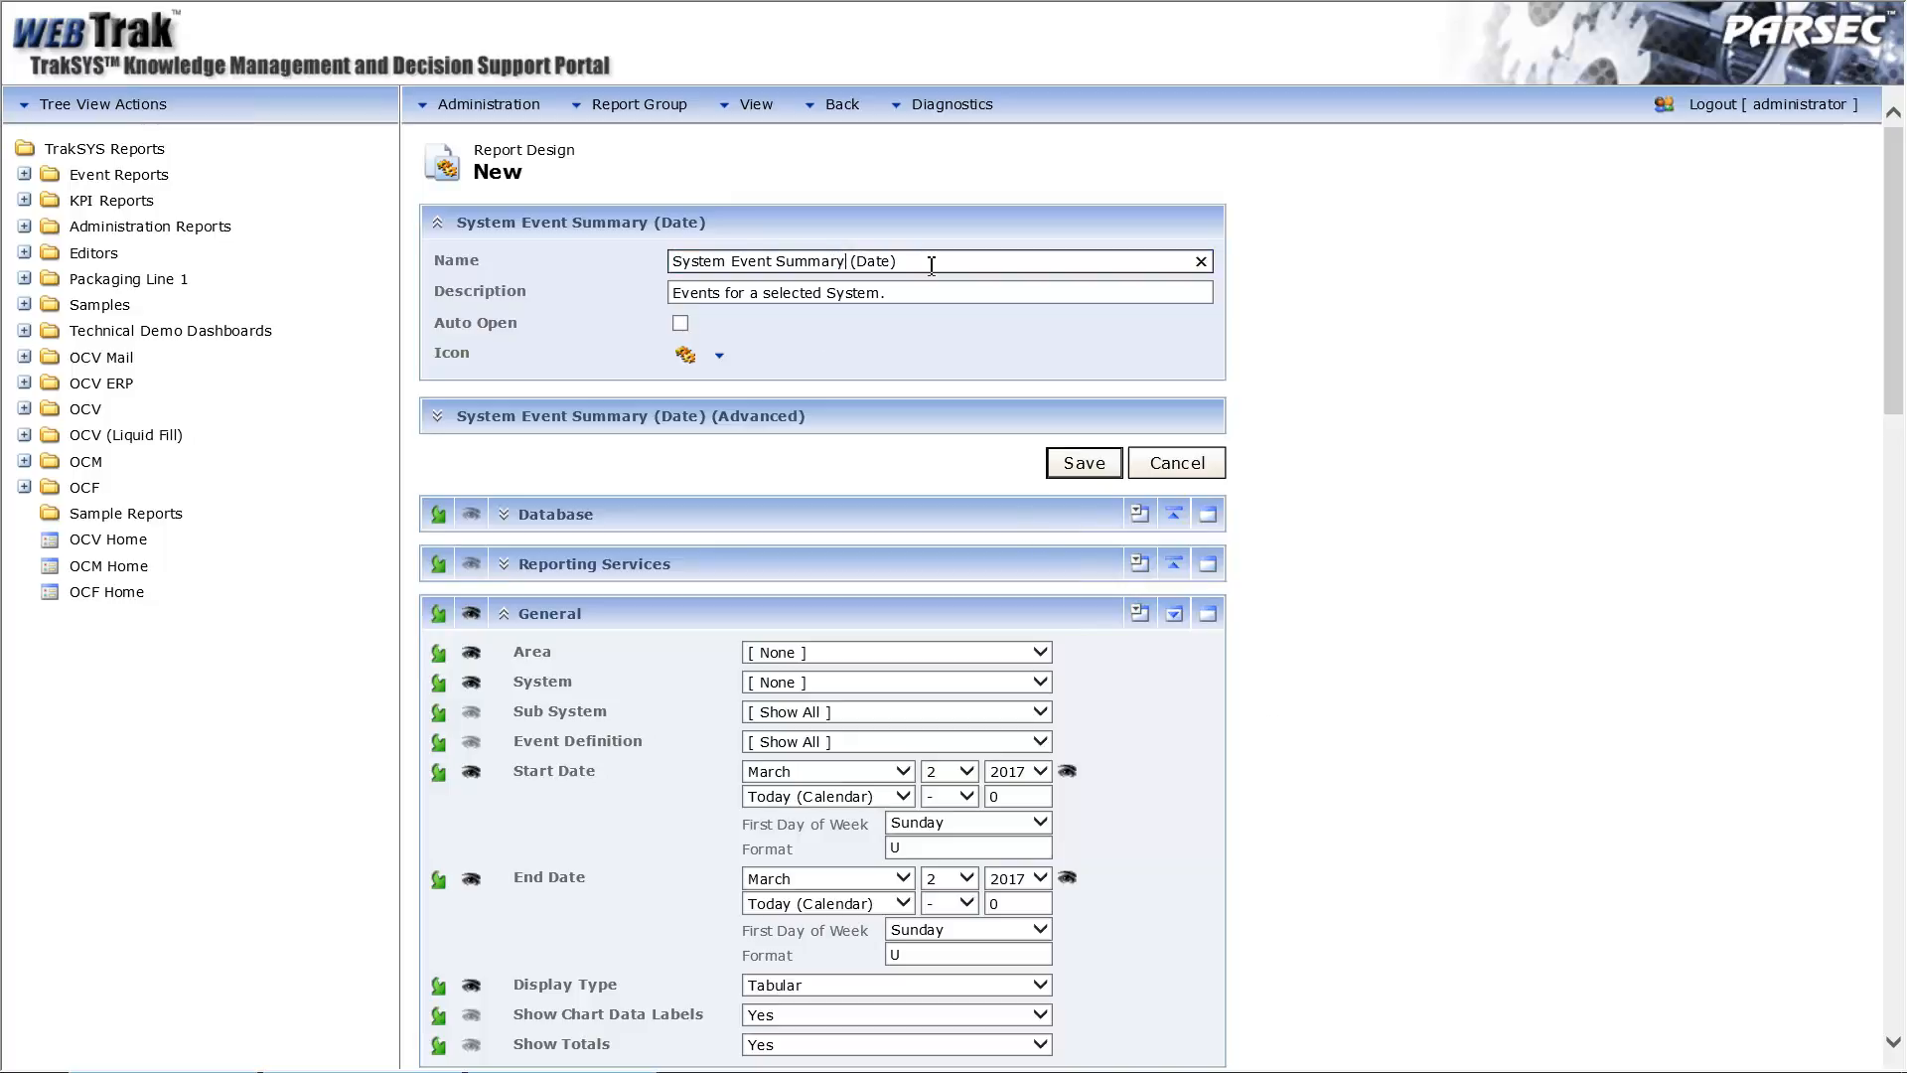
key(Delete)
key(Delete)
key(Delete)
key(Delete)
key(Delete)
key(Delete)
key(Delete)
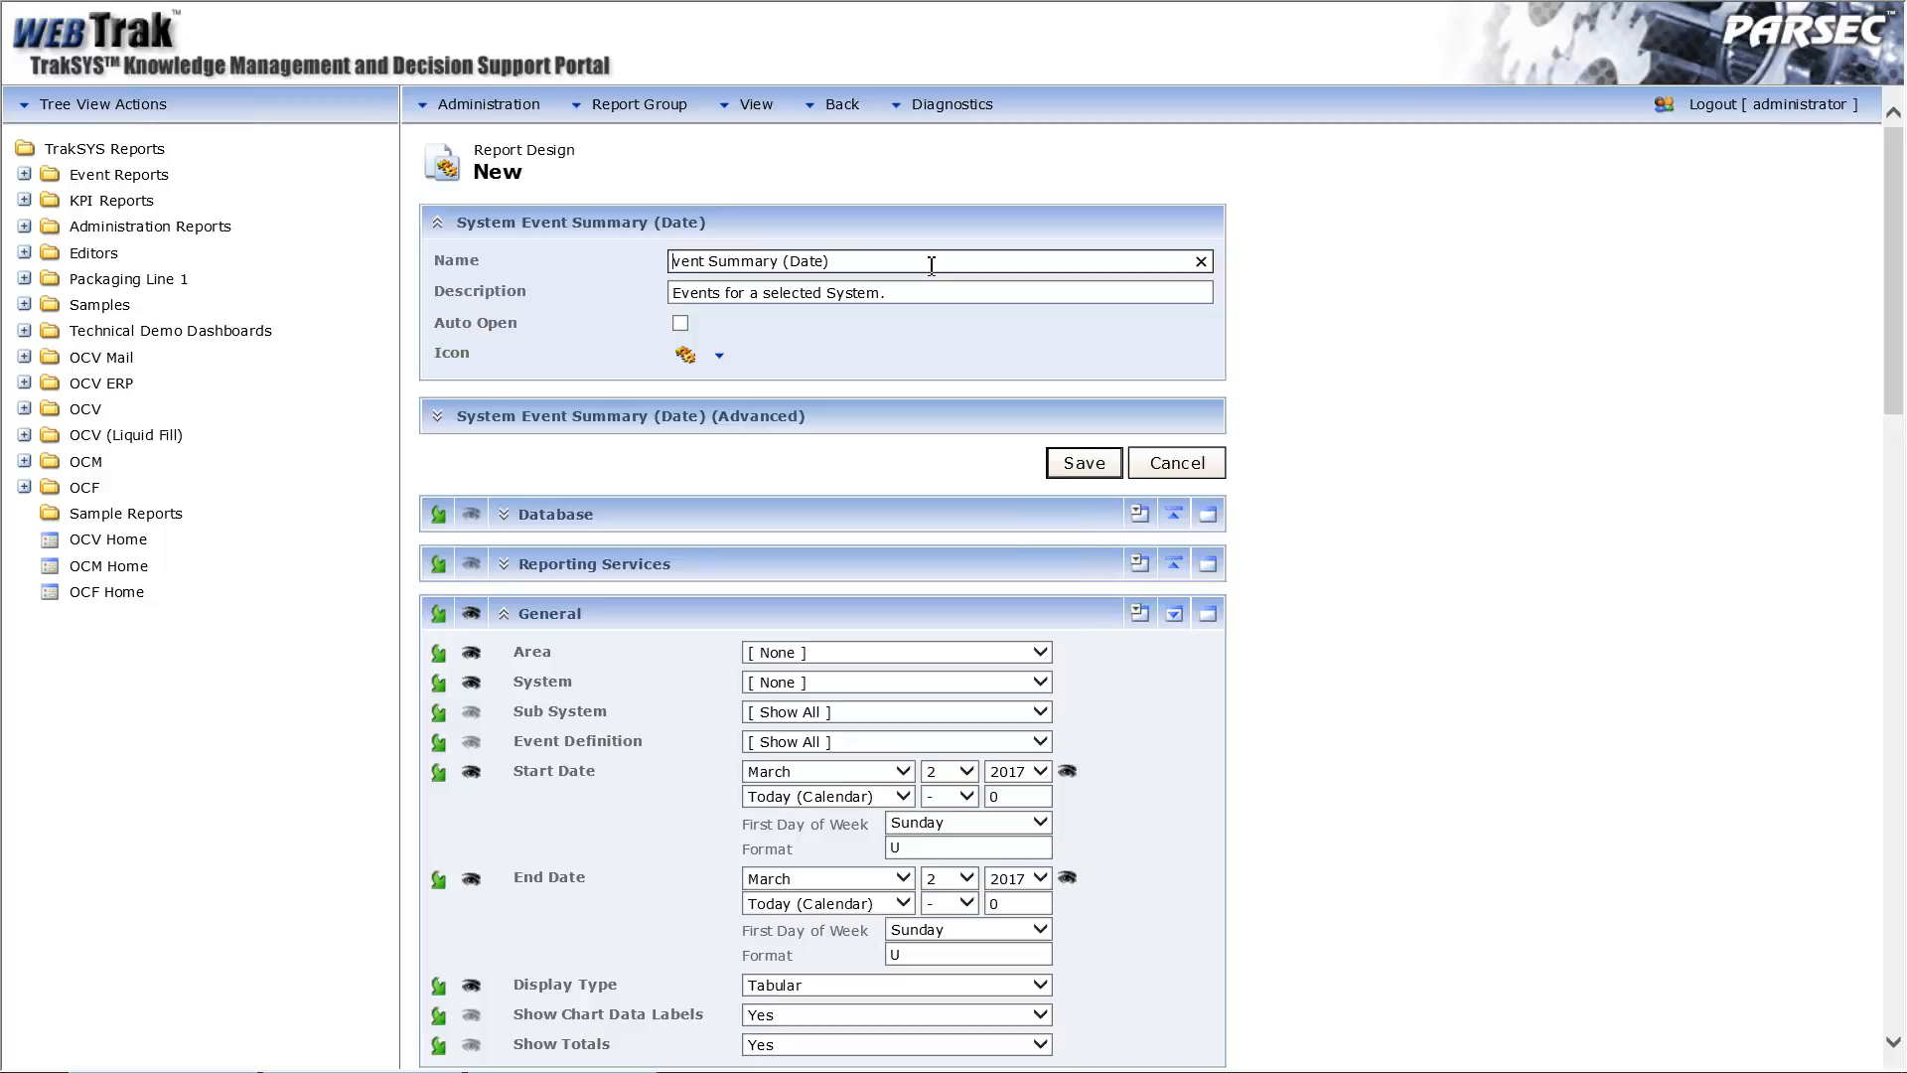
key(BackSpace)
key(BackSpace)
key(BackSpace)
key(BackSpace)
key(BackSpace)
text(Cir)
key(BackSpace)
key(BackSpace)
text(urrent Week))
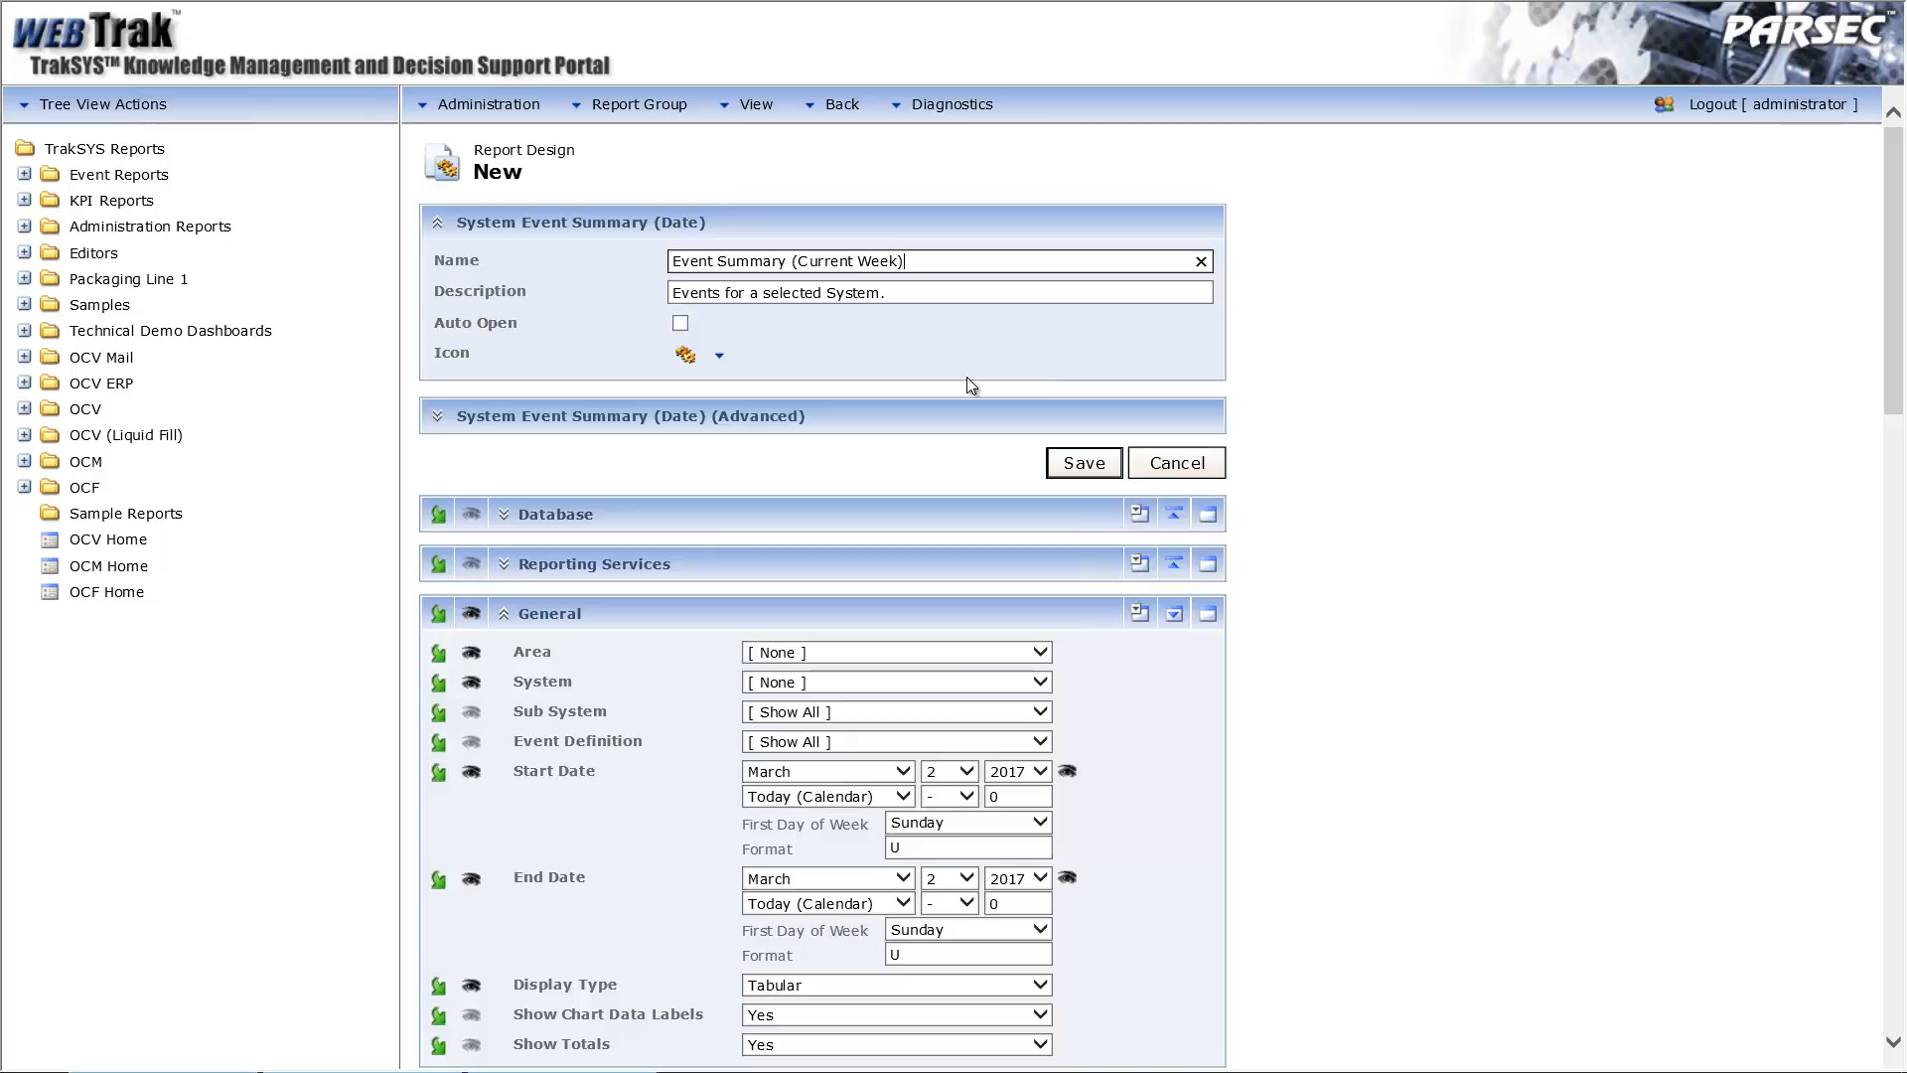
- Change the report's icon to Table
click(723, 358)
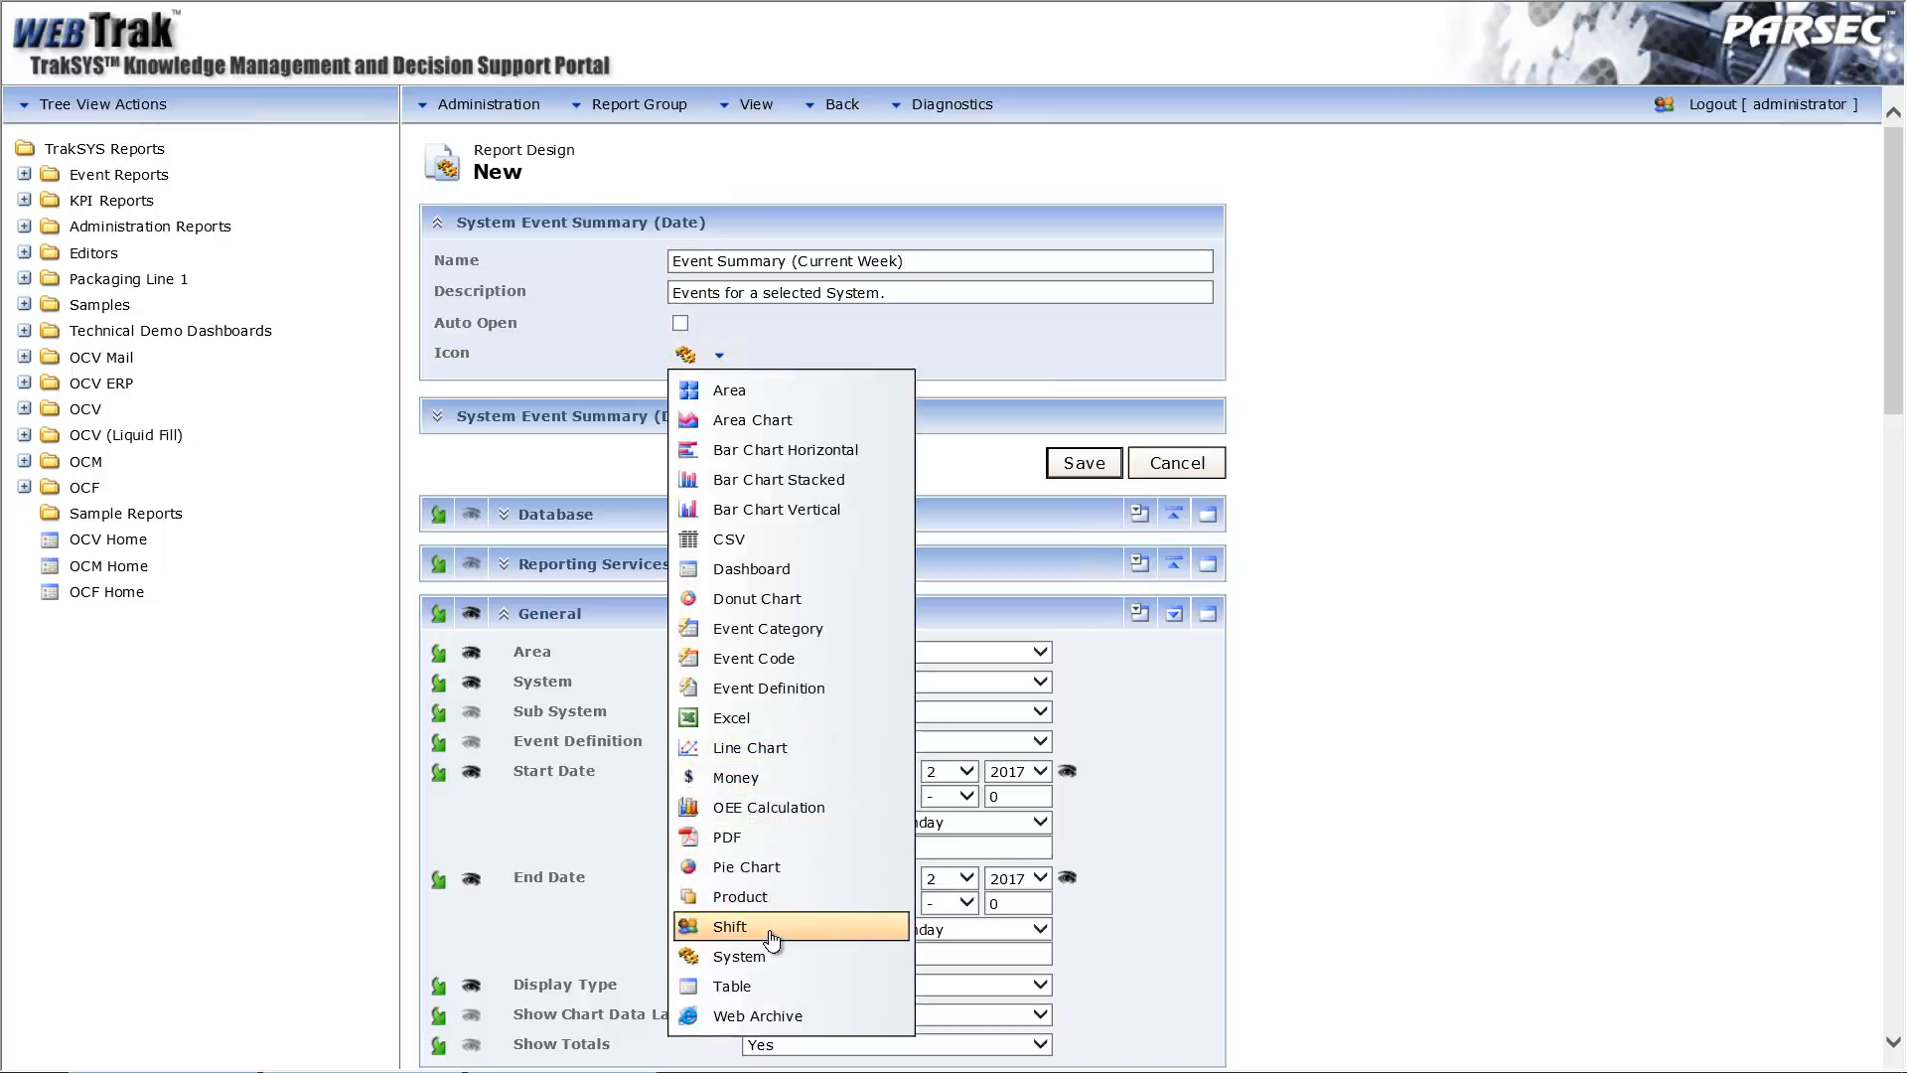
click(729, 988)
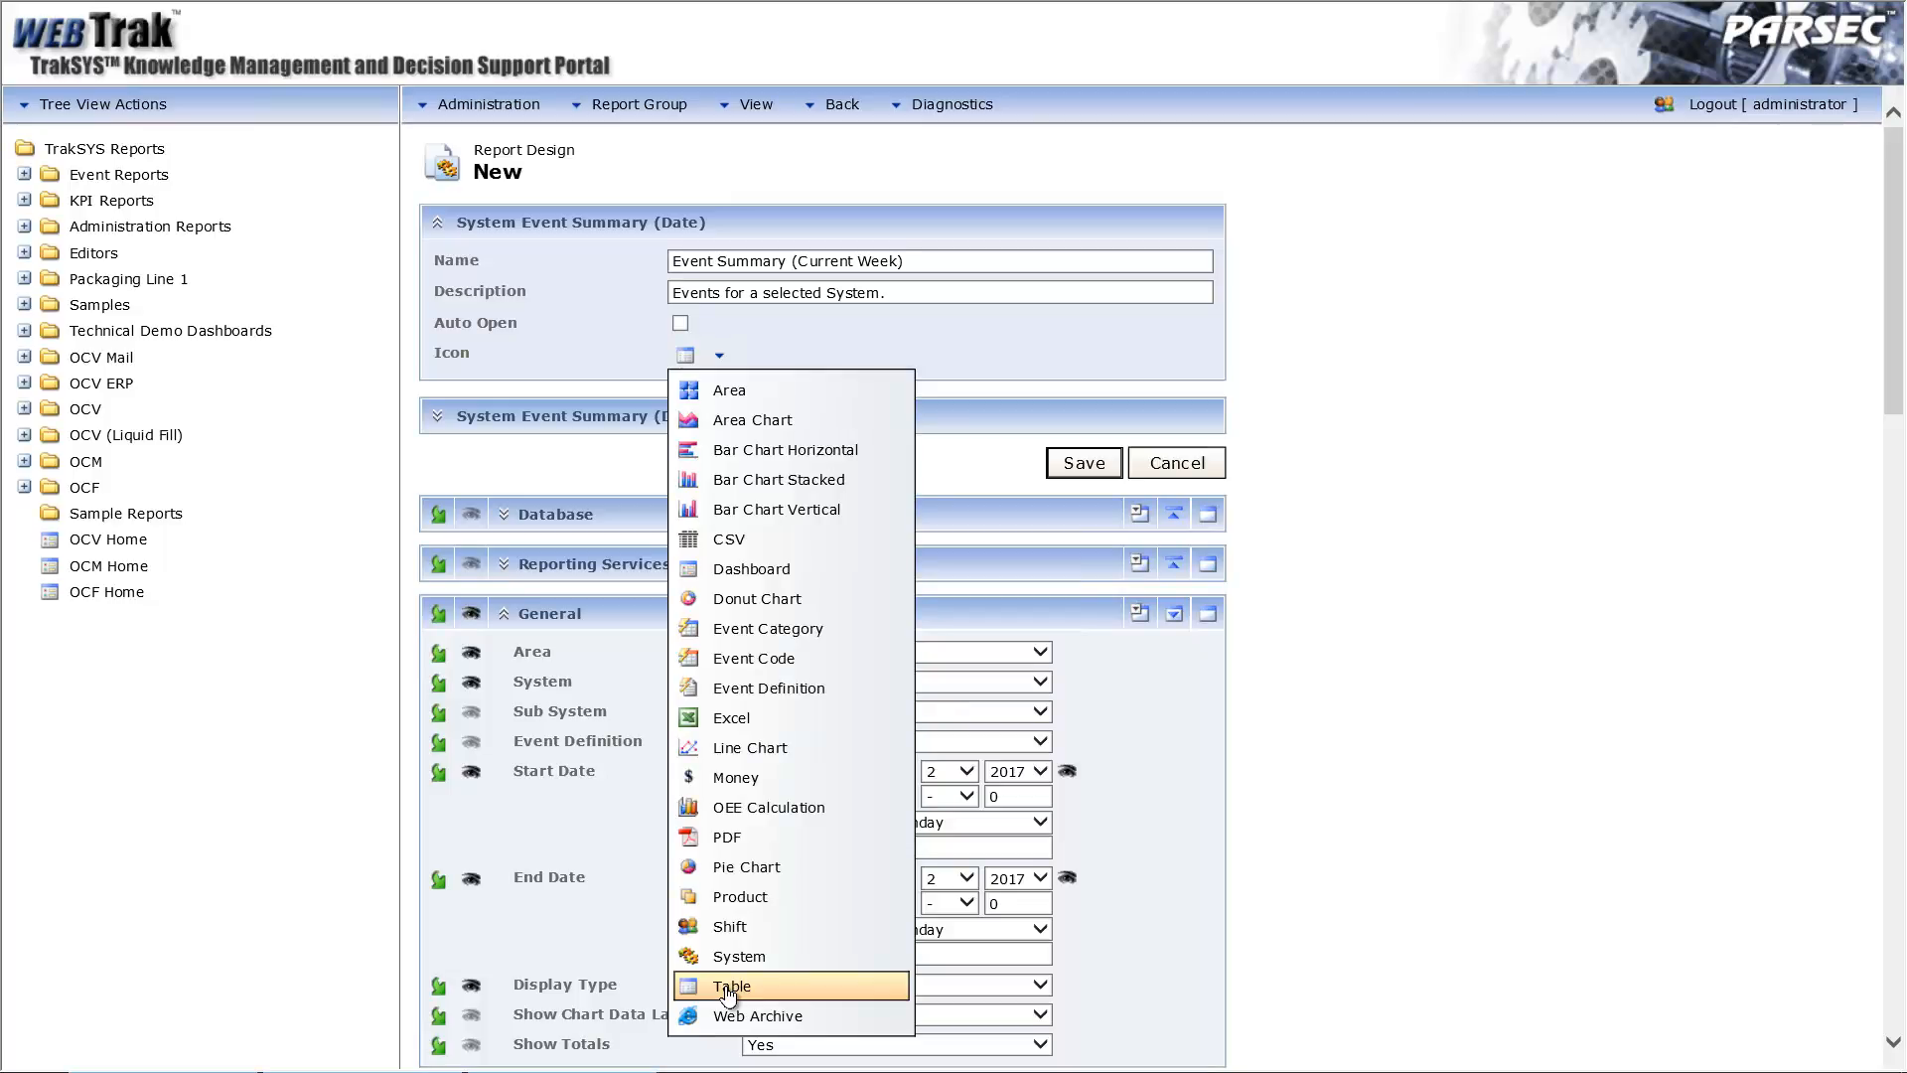
click(1350, 865)
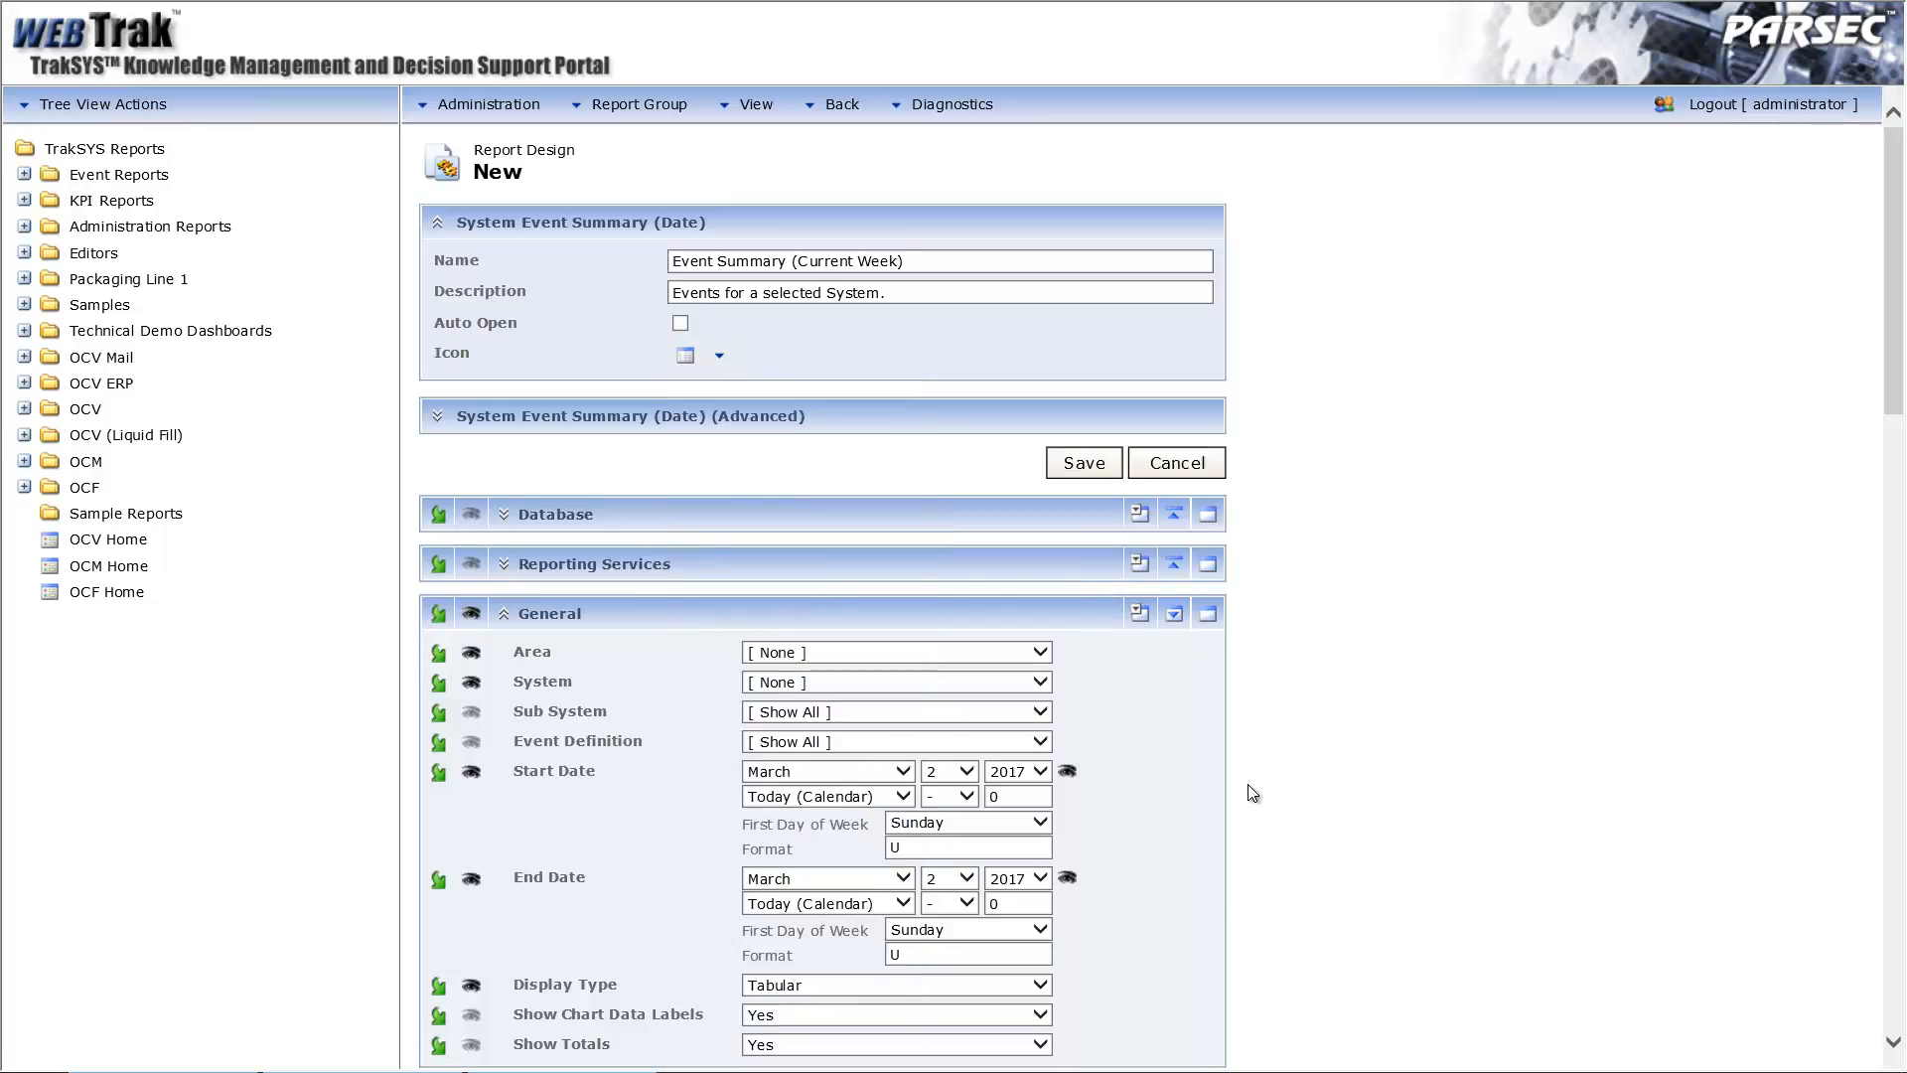
- Set the report's area to Packaging under Orange County Vitamin and its system to Packaging 1
scroll(851, 566, down, 2)
click(808, 502)
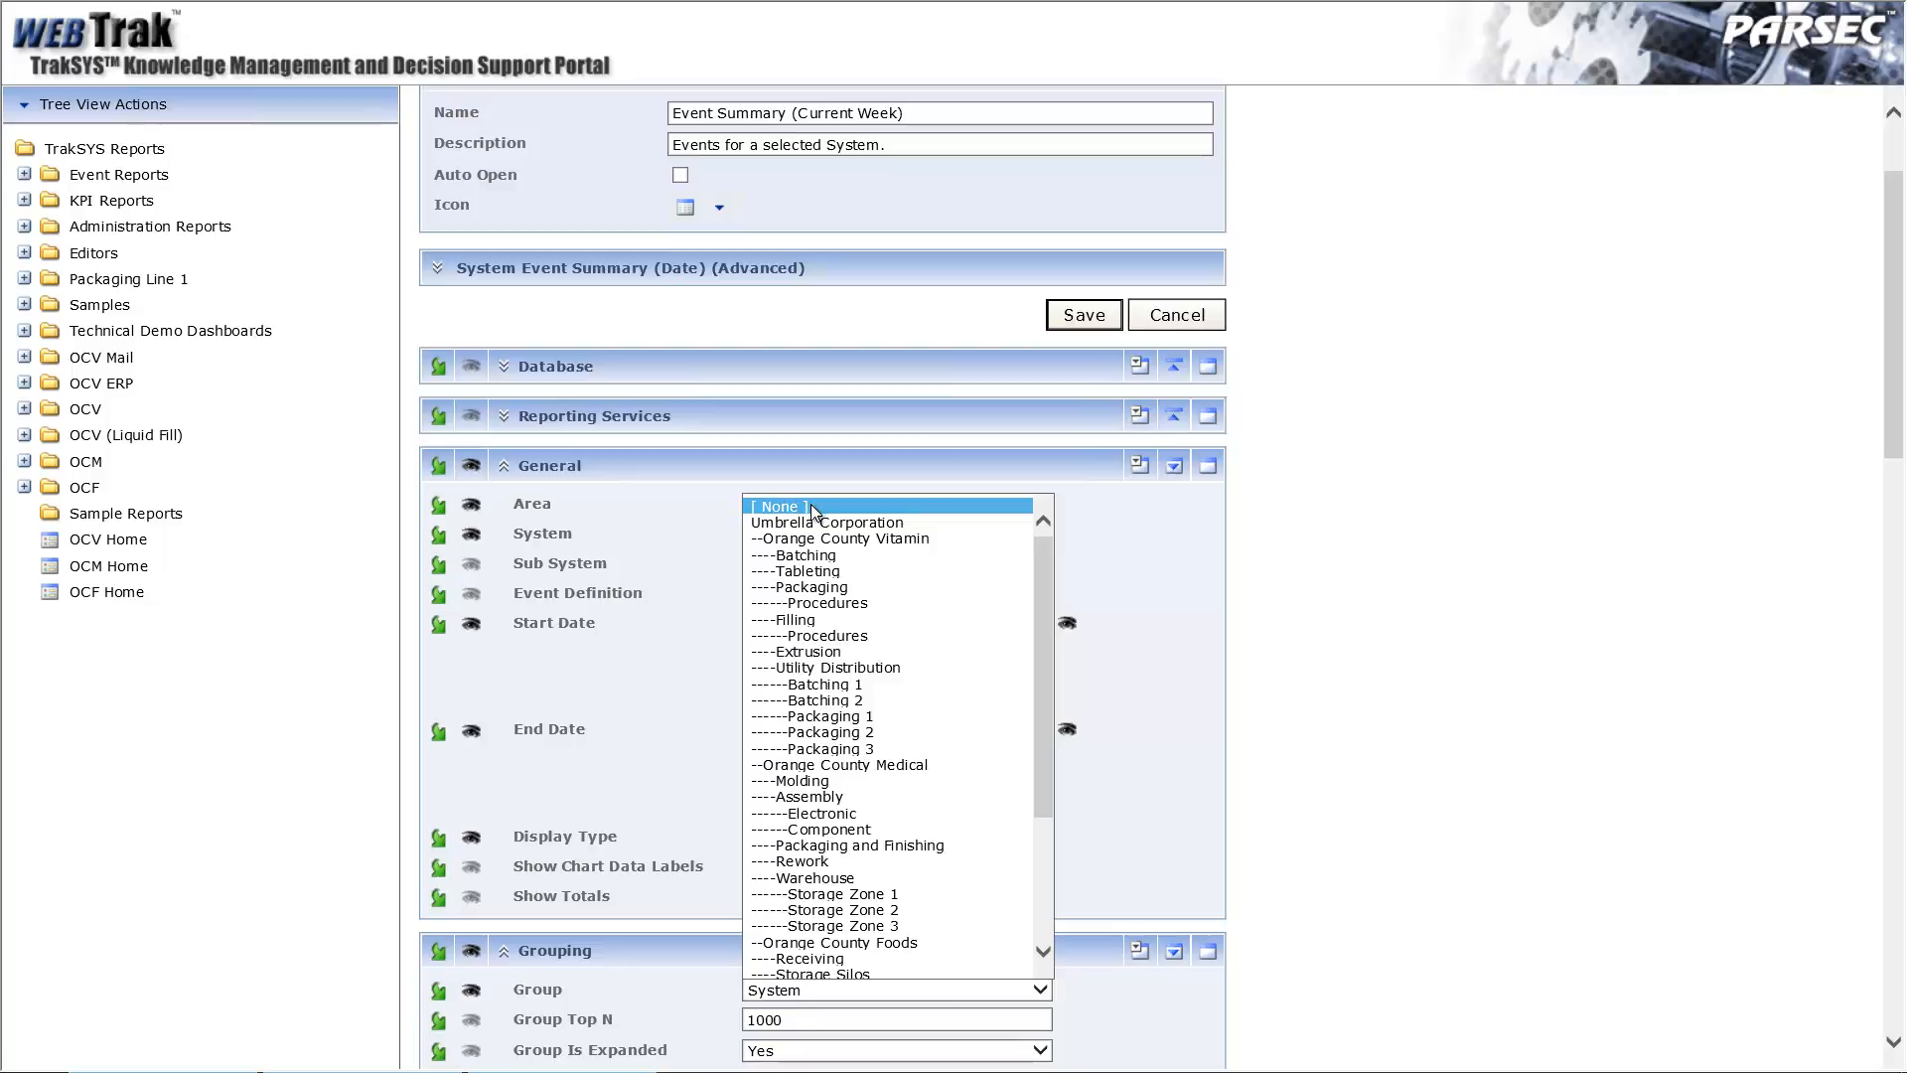
click(824, 588)
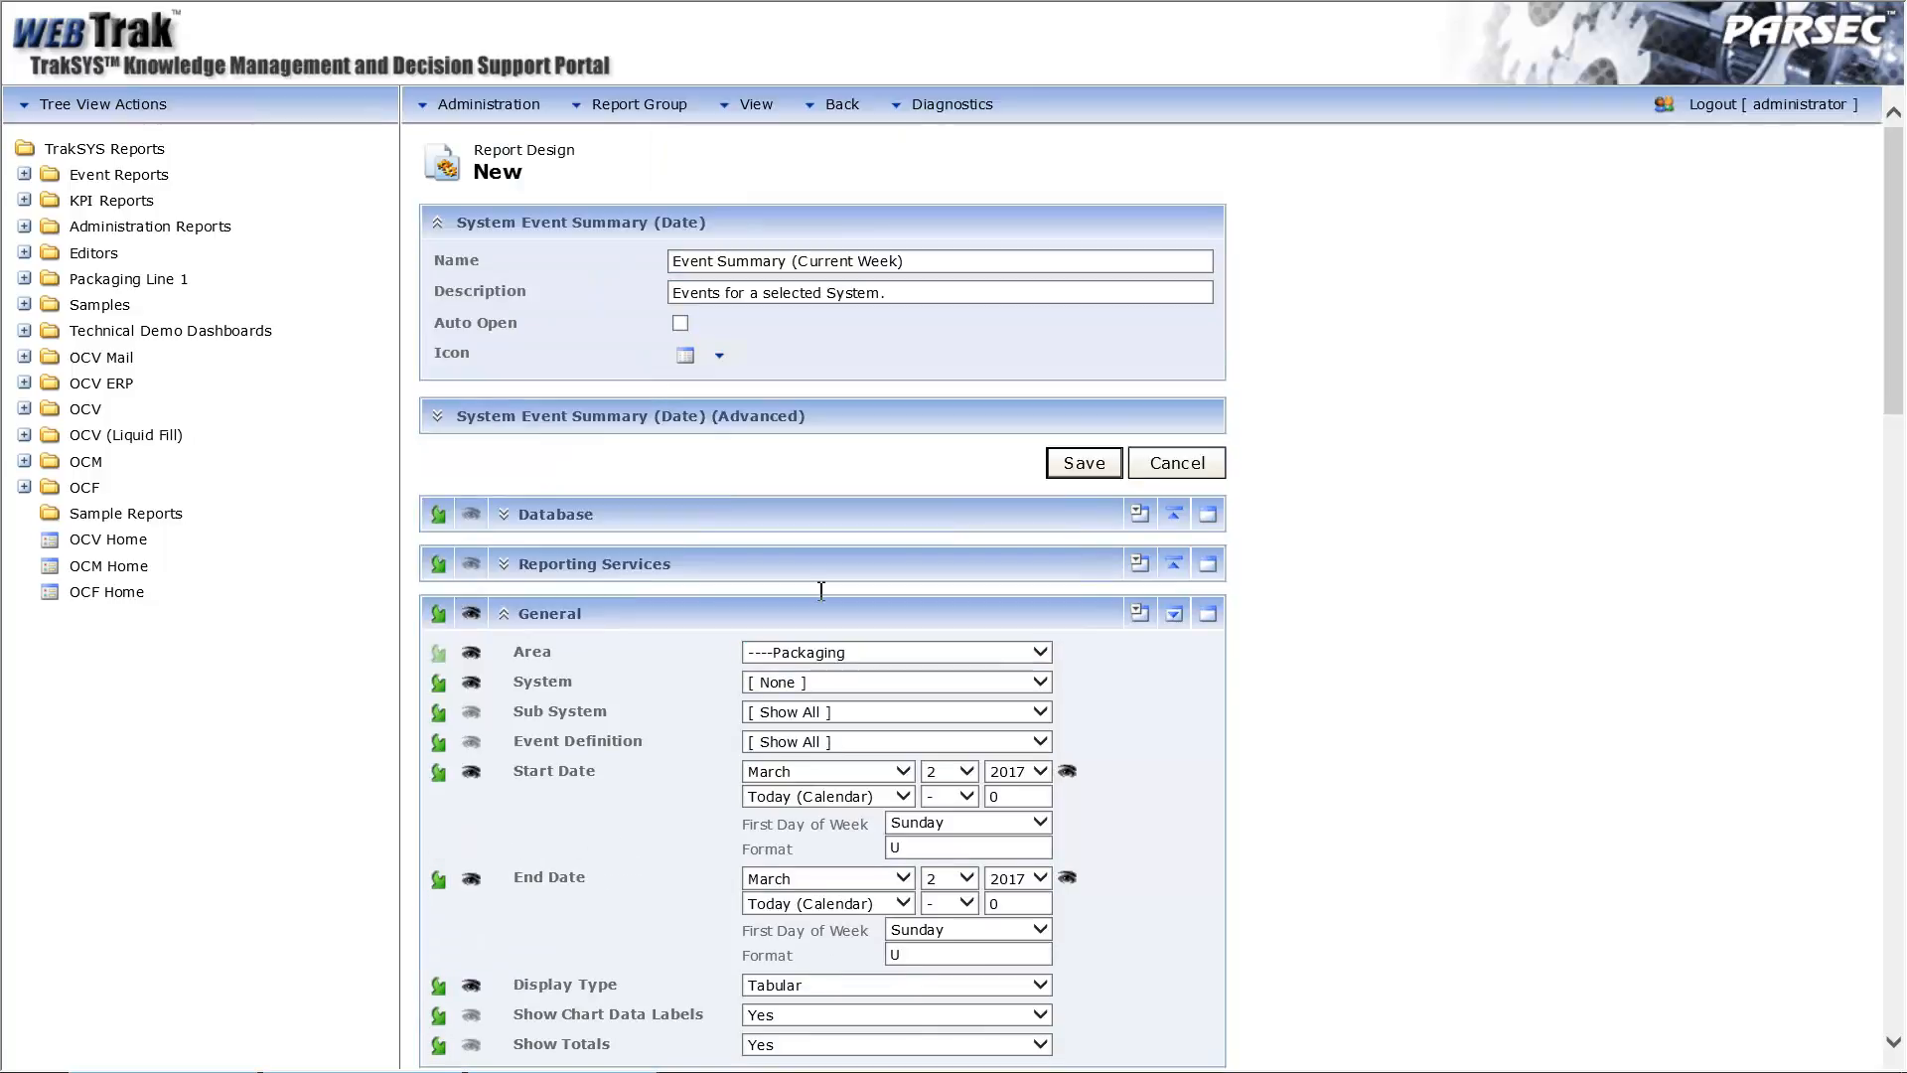
click(800, 683)
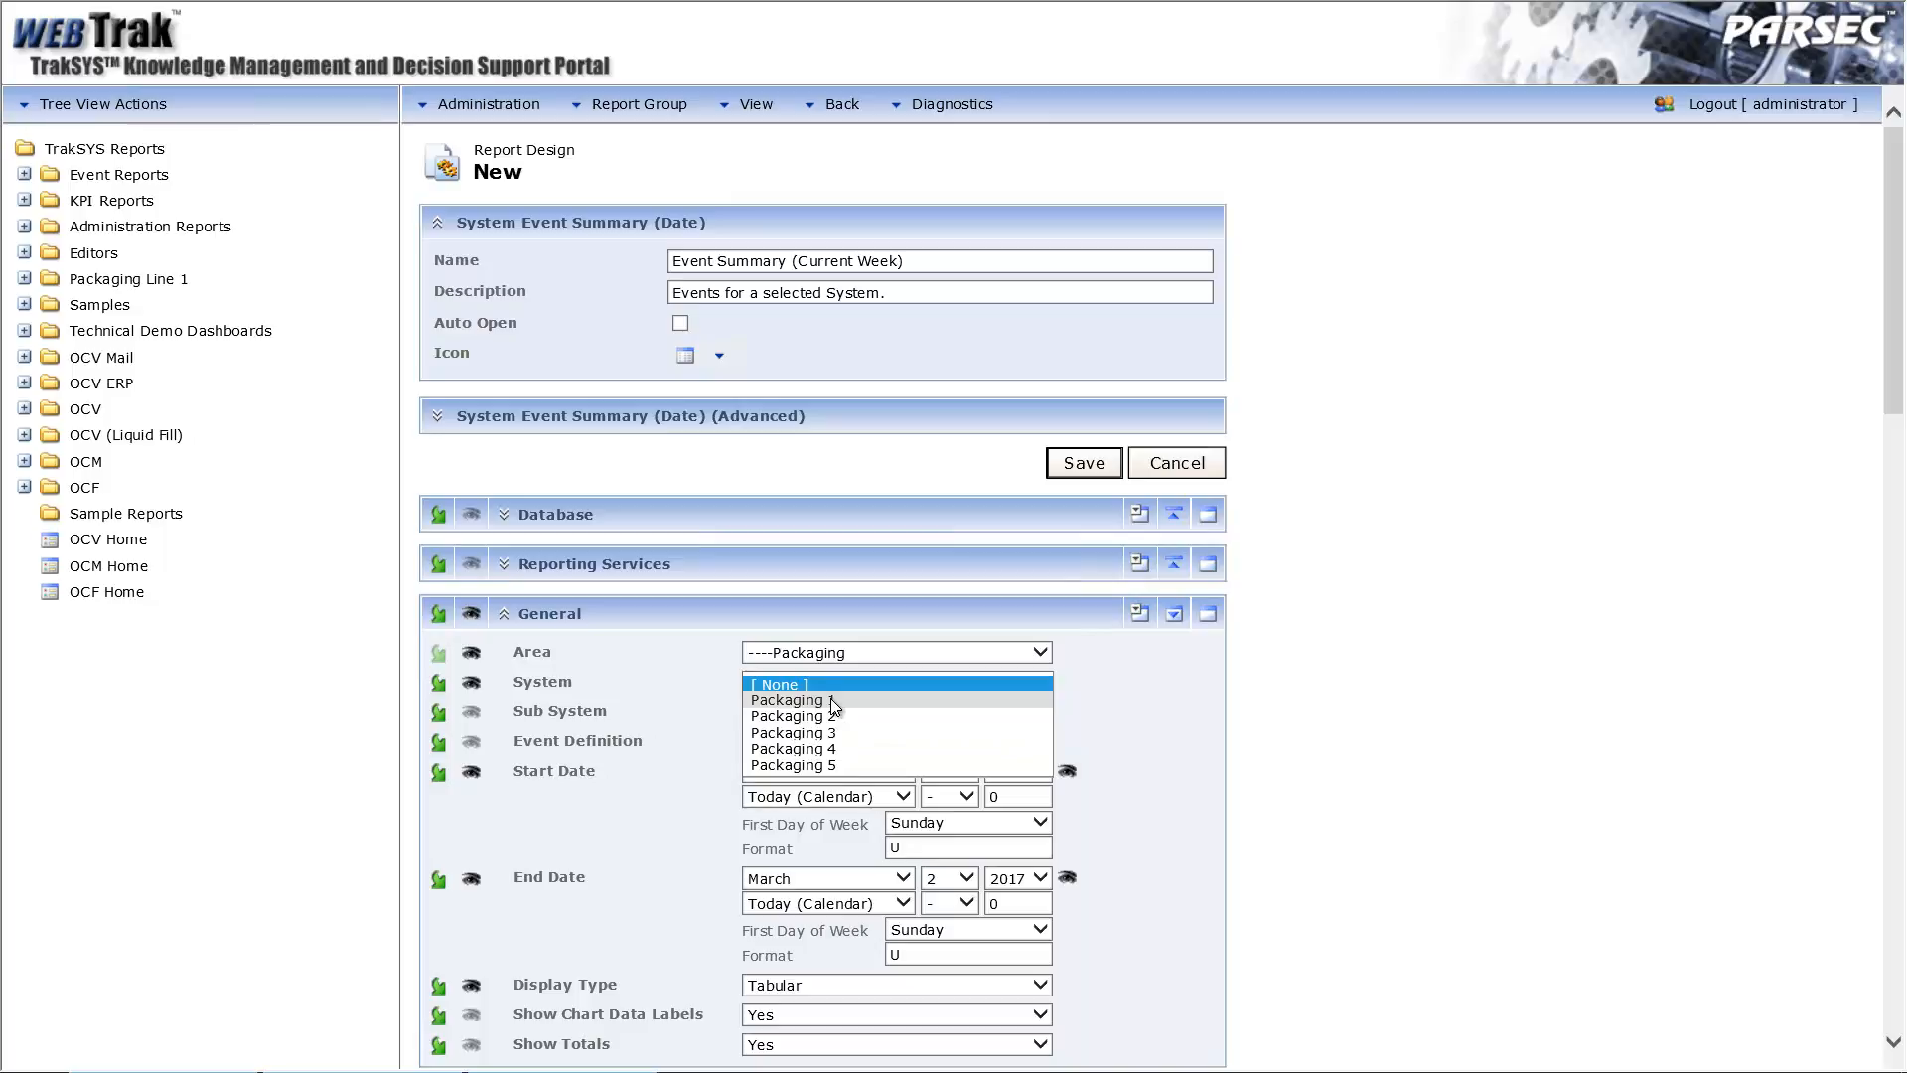
click(832, 701)
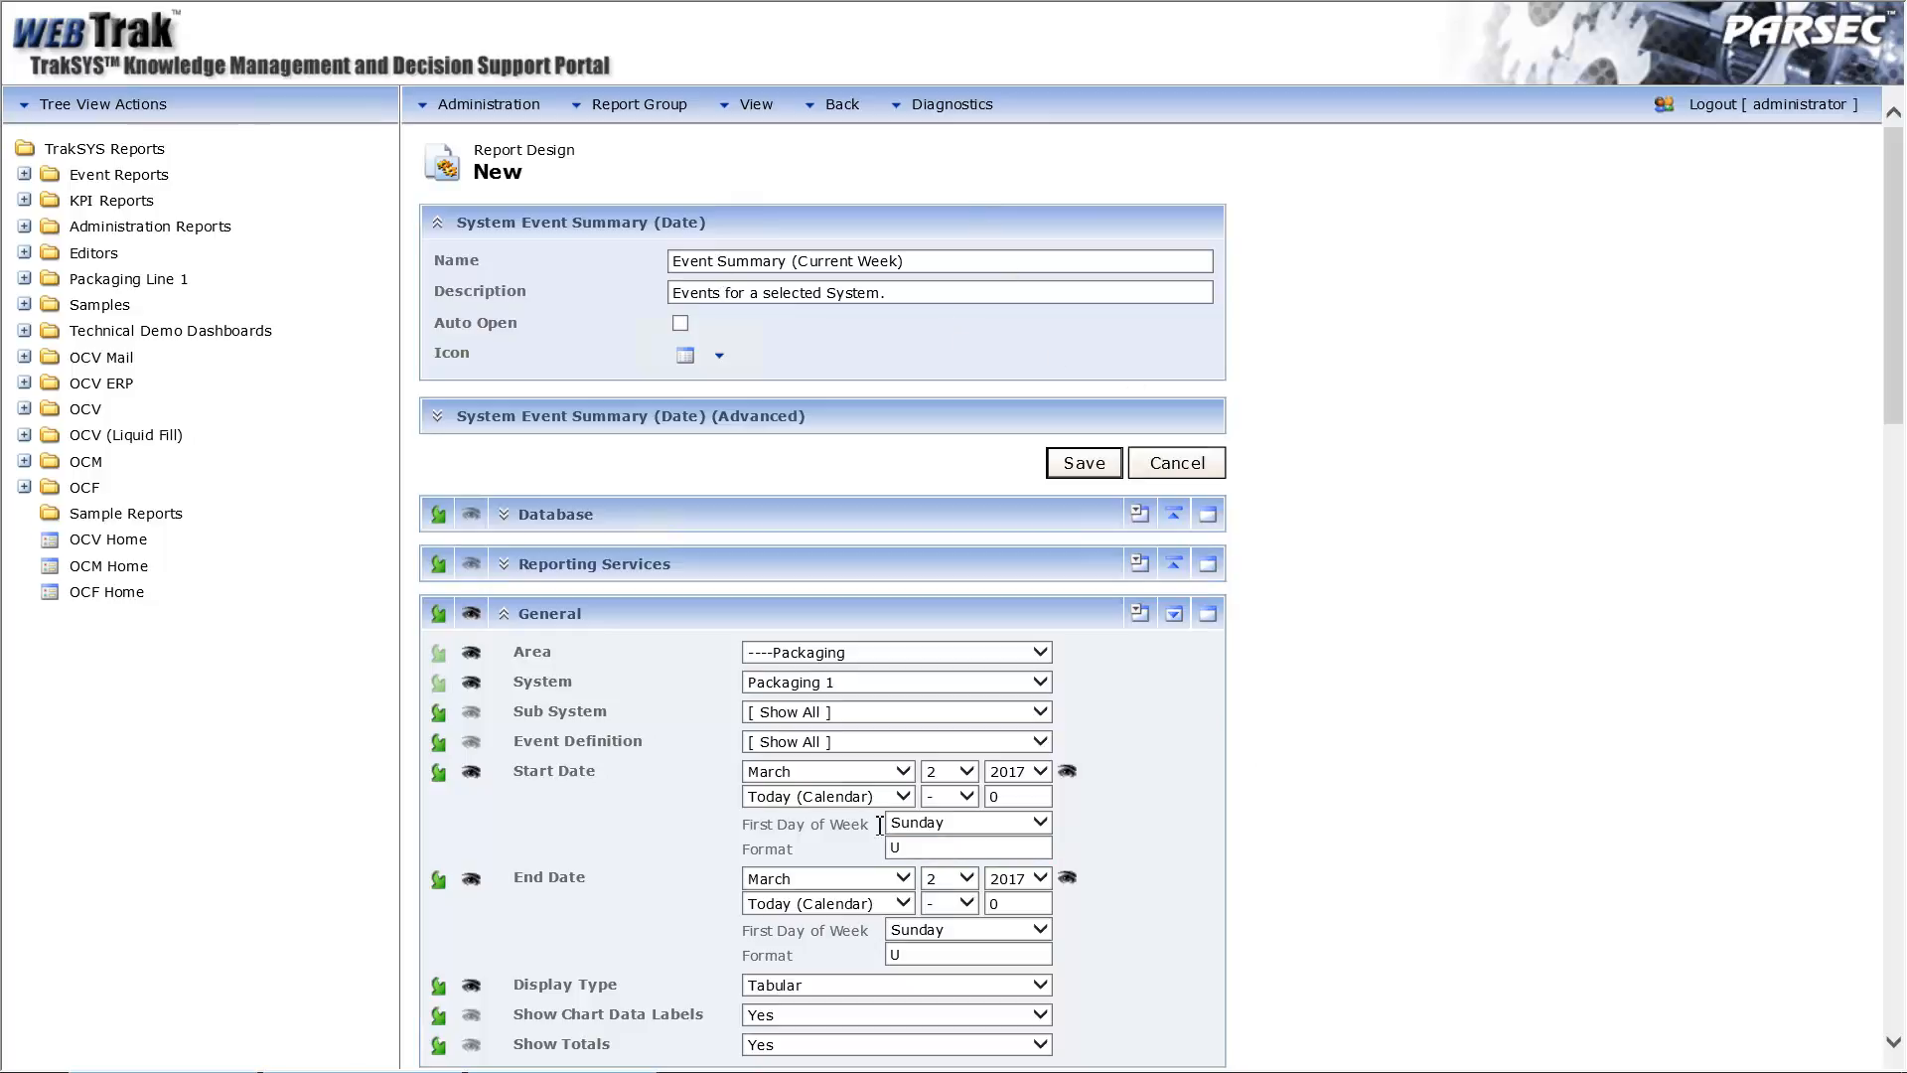
- Set the report's Start Date to Week Start and its End Date to Week End
click(905, 795)
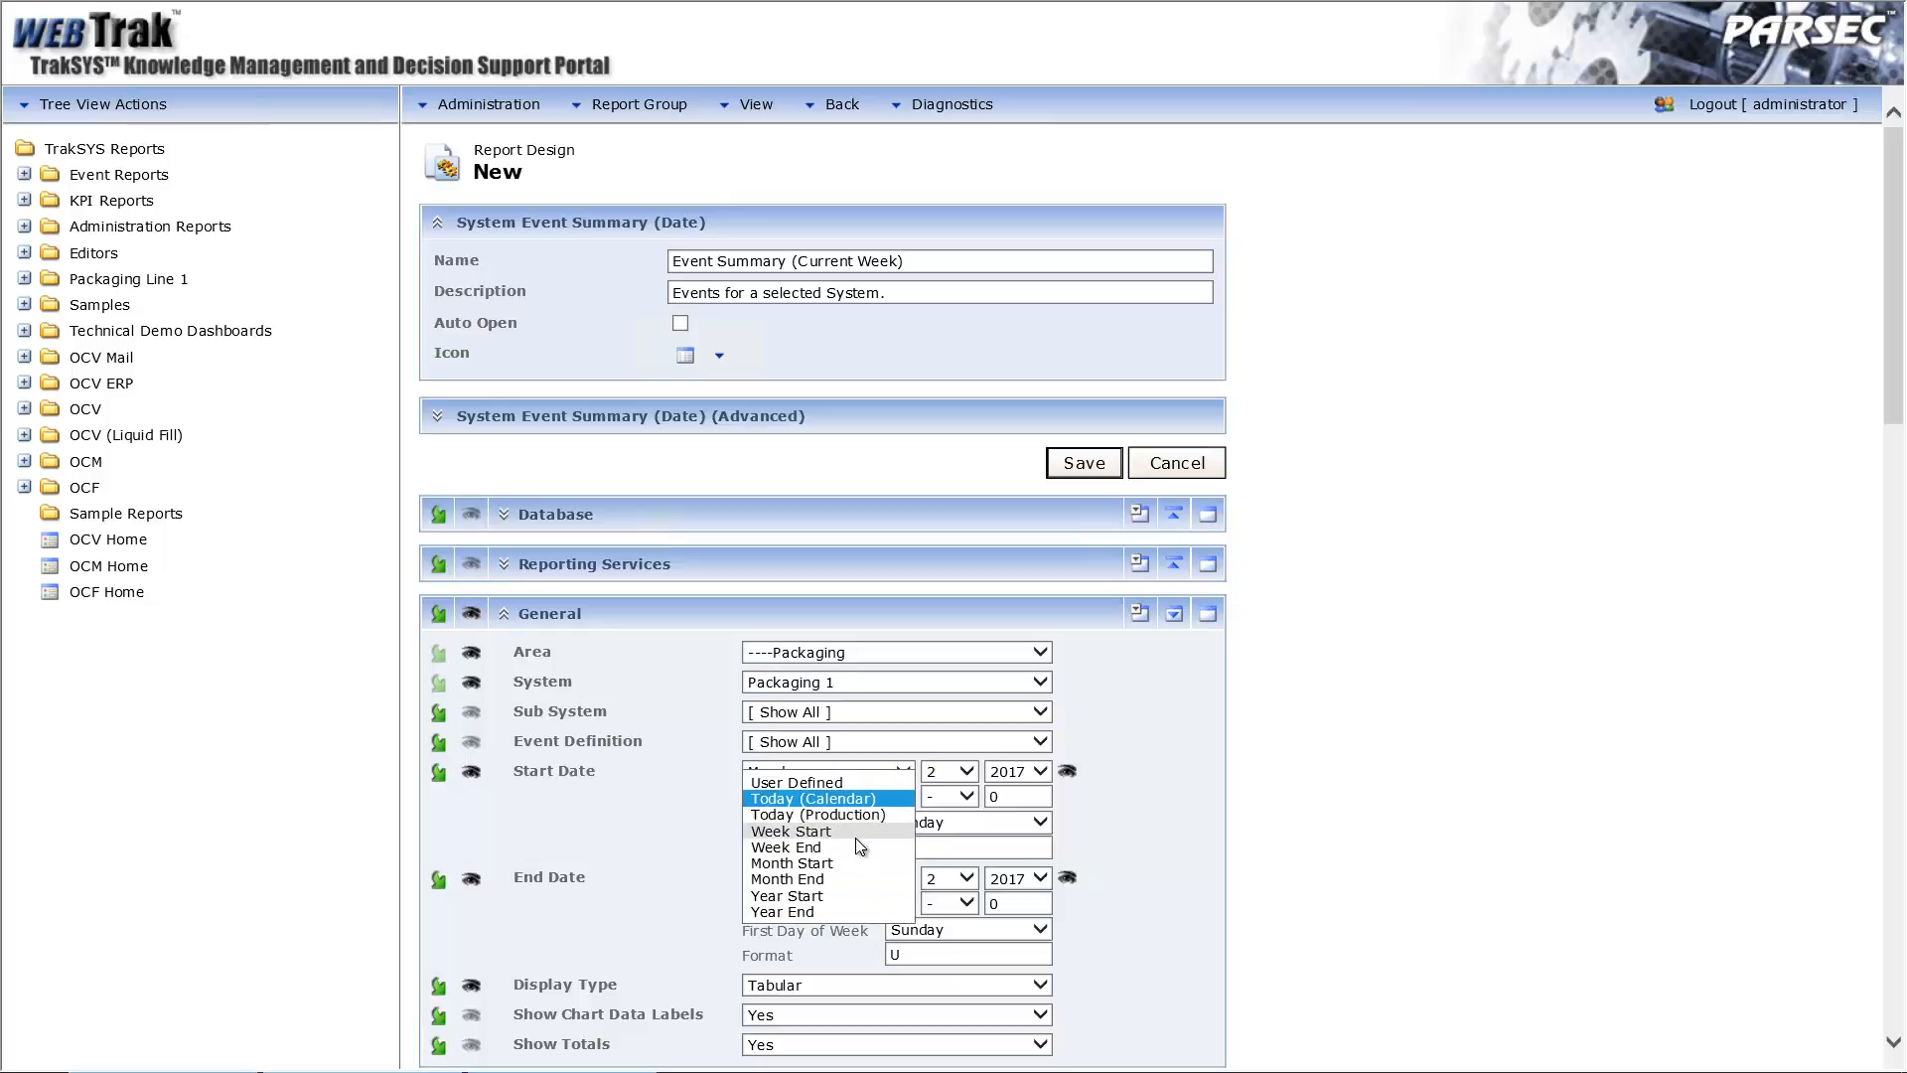
click(833, 833)
click(837, 903)
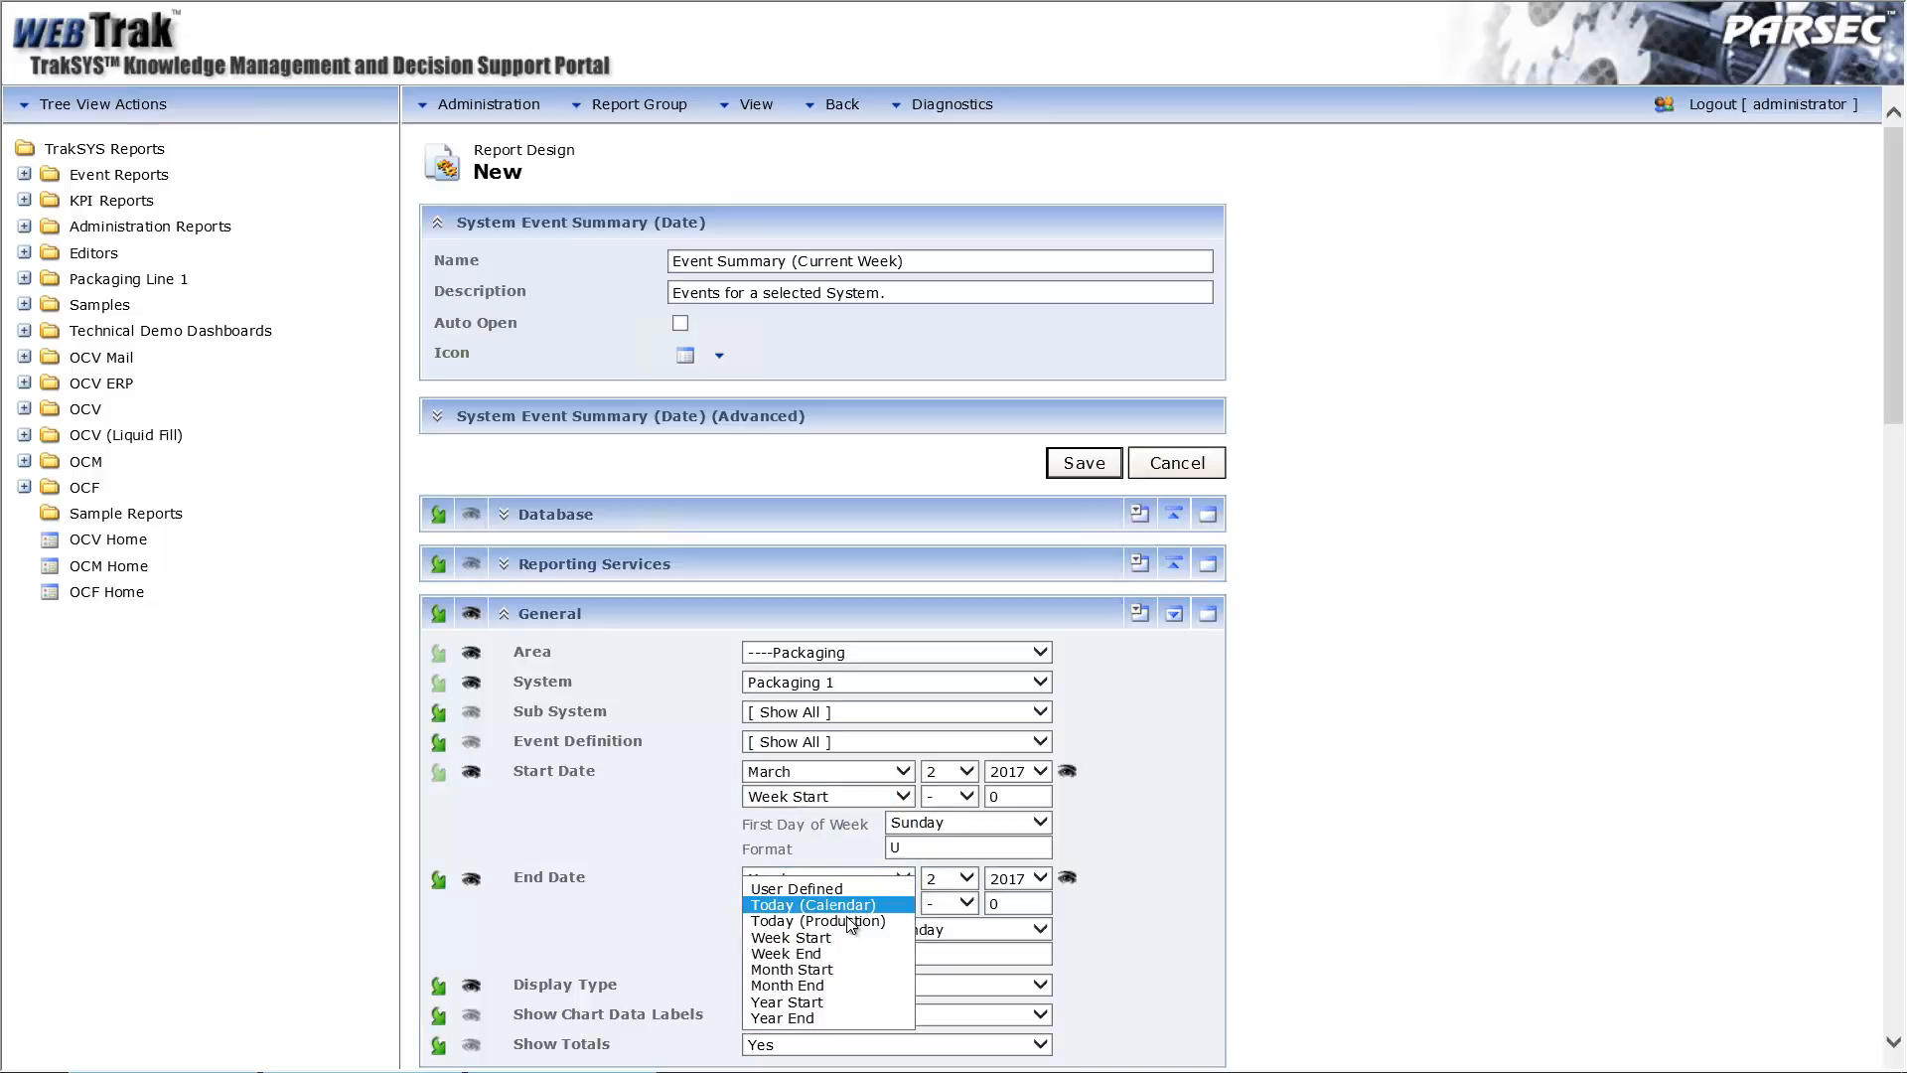
click(838, 953)
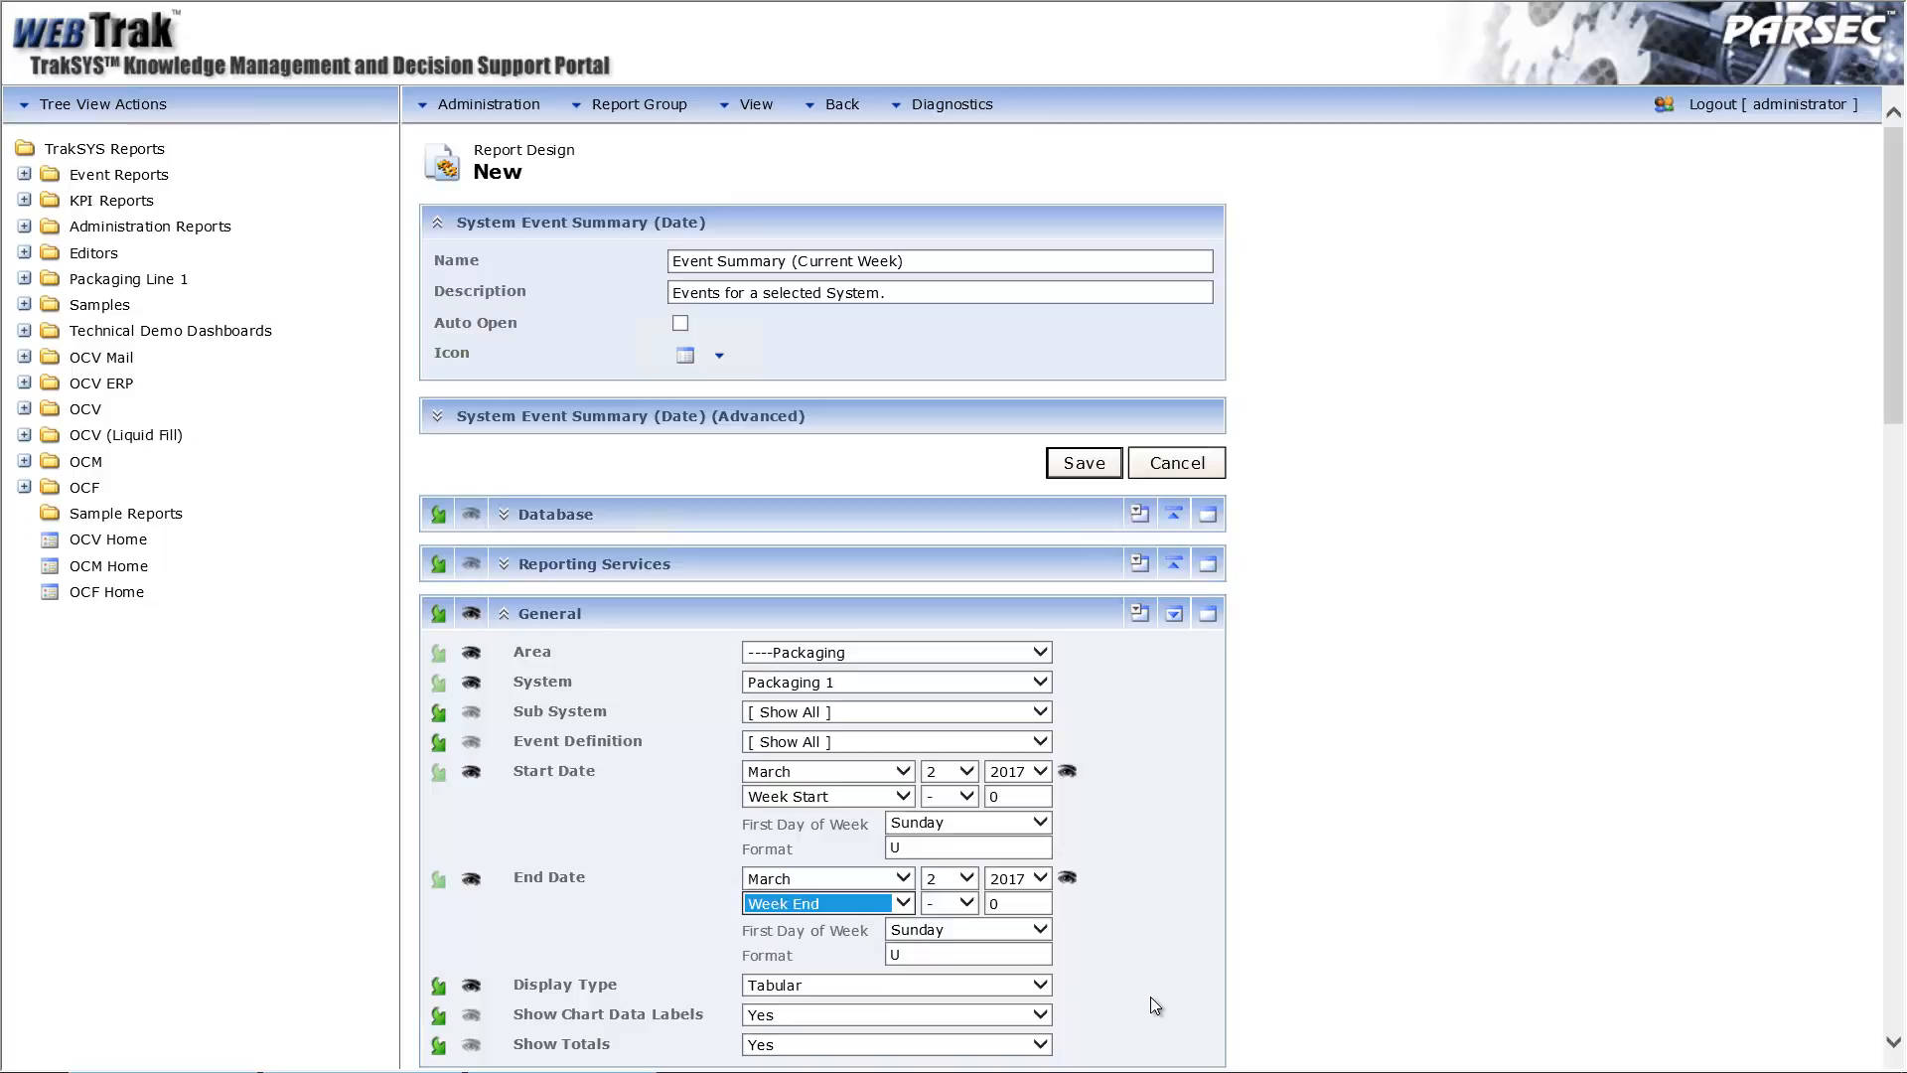
- Set the First Day of Week to Monday for both the start and end dates
click(1040, 821)
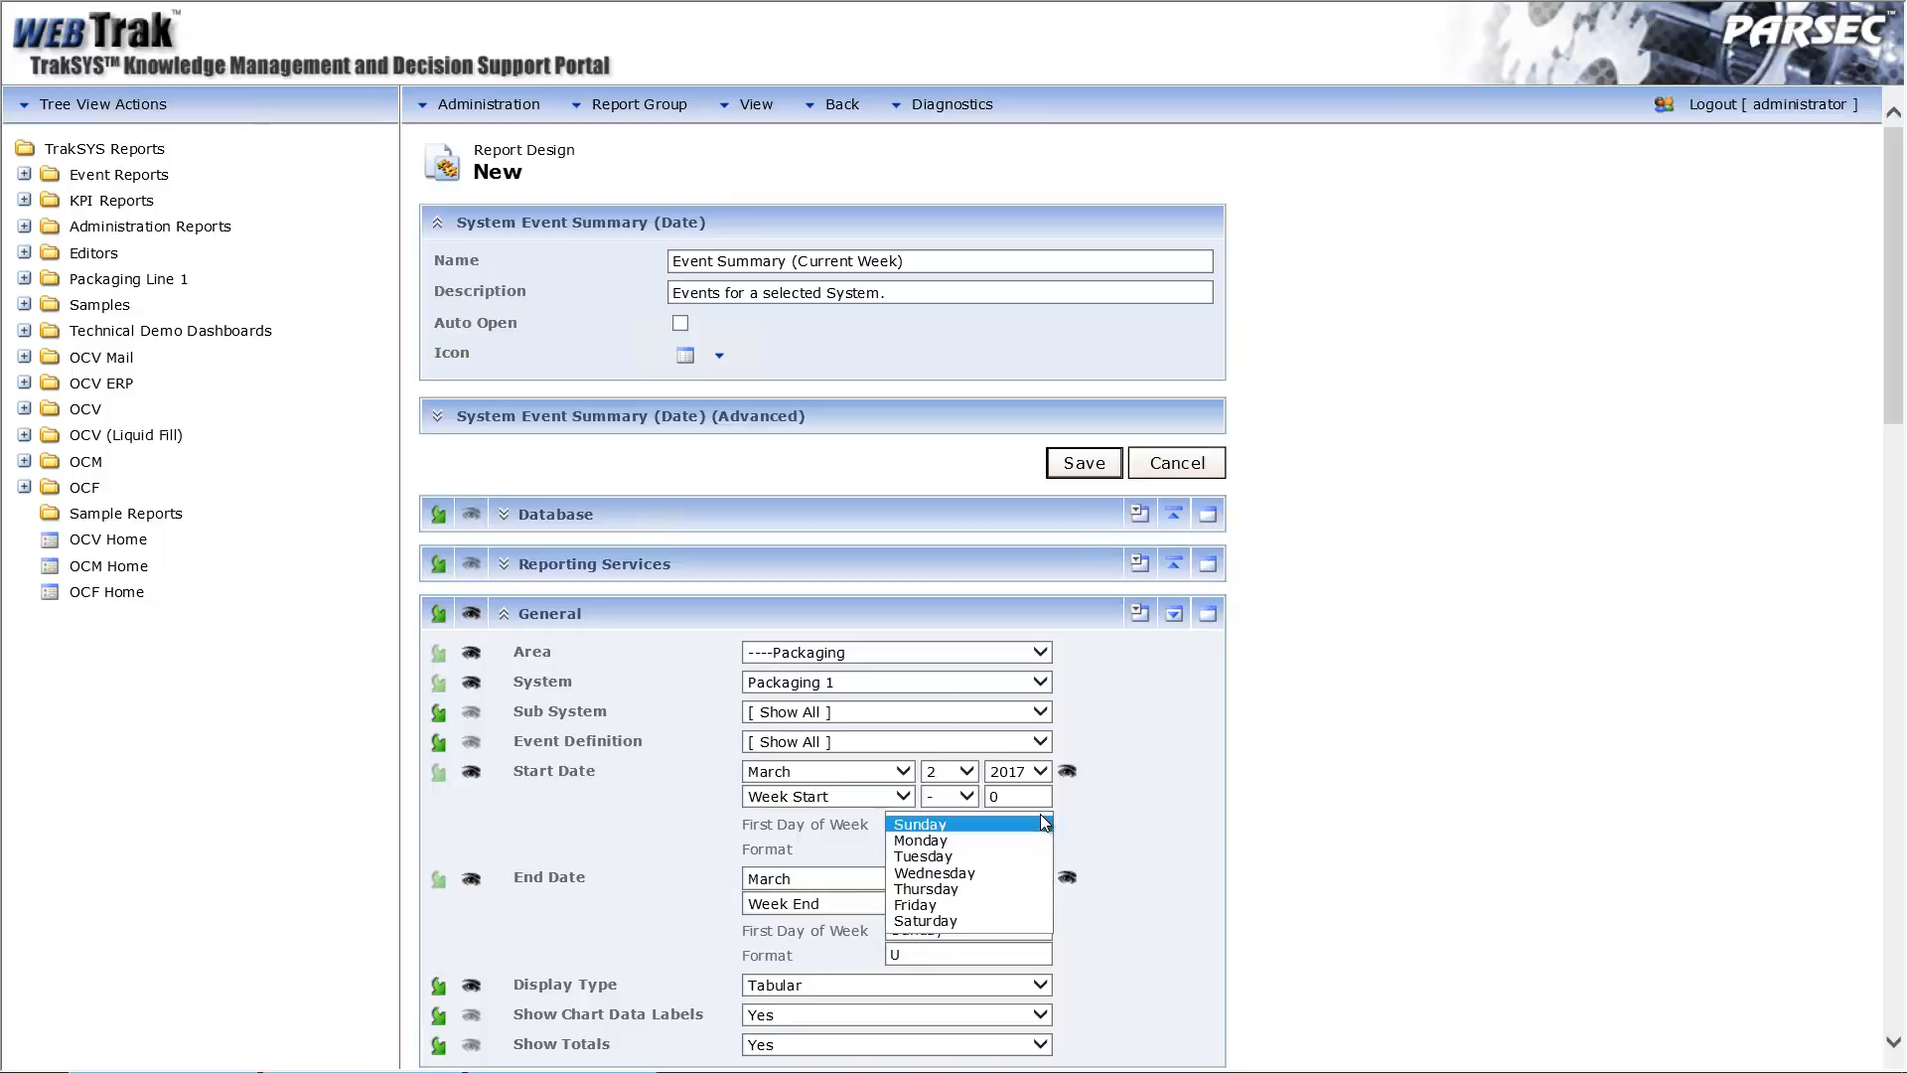
click(978, 856)
click(1013, 928)
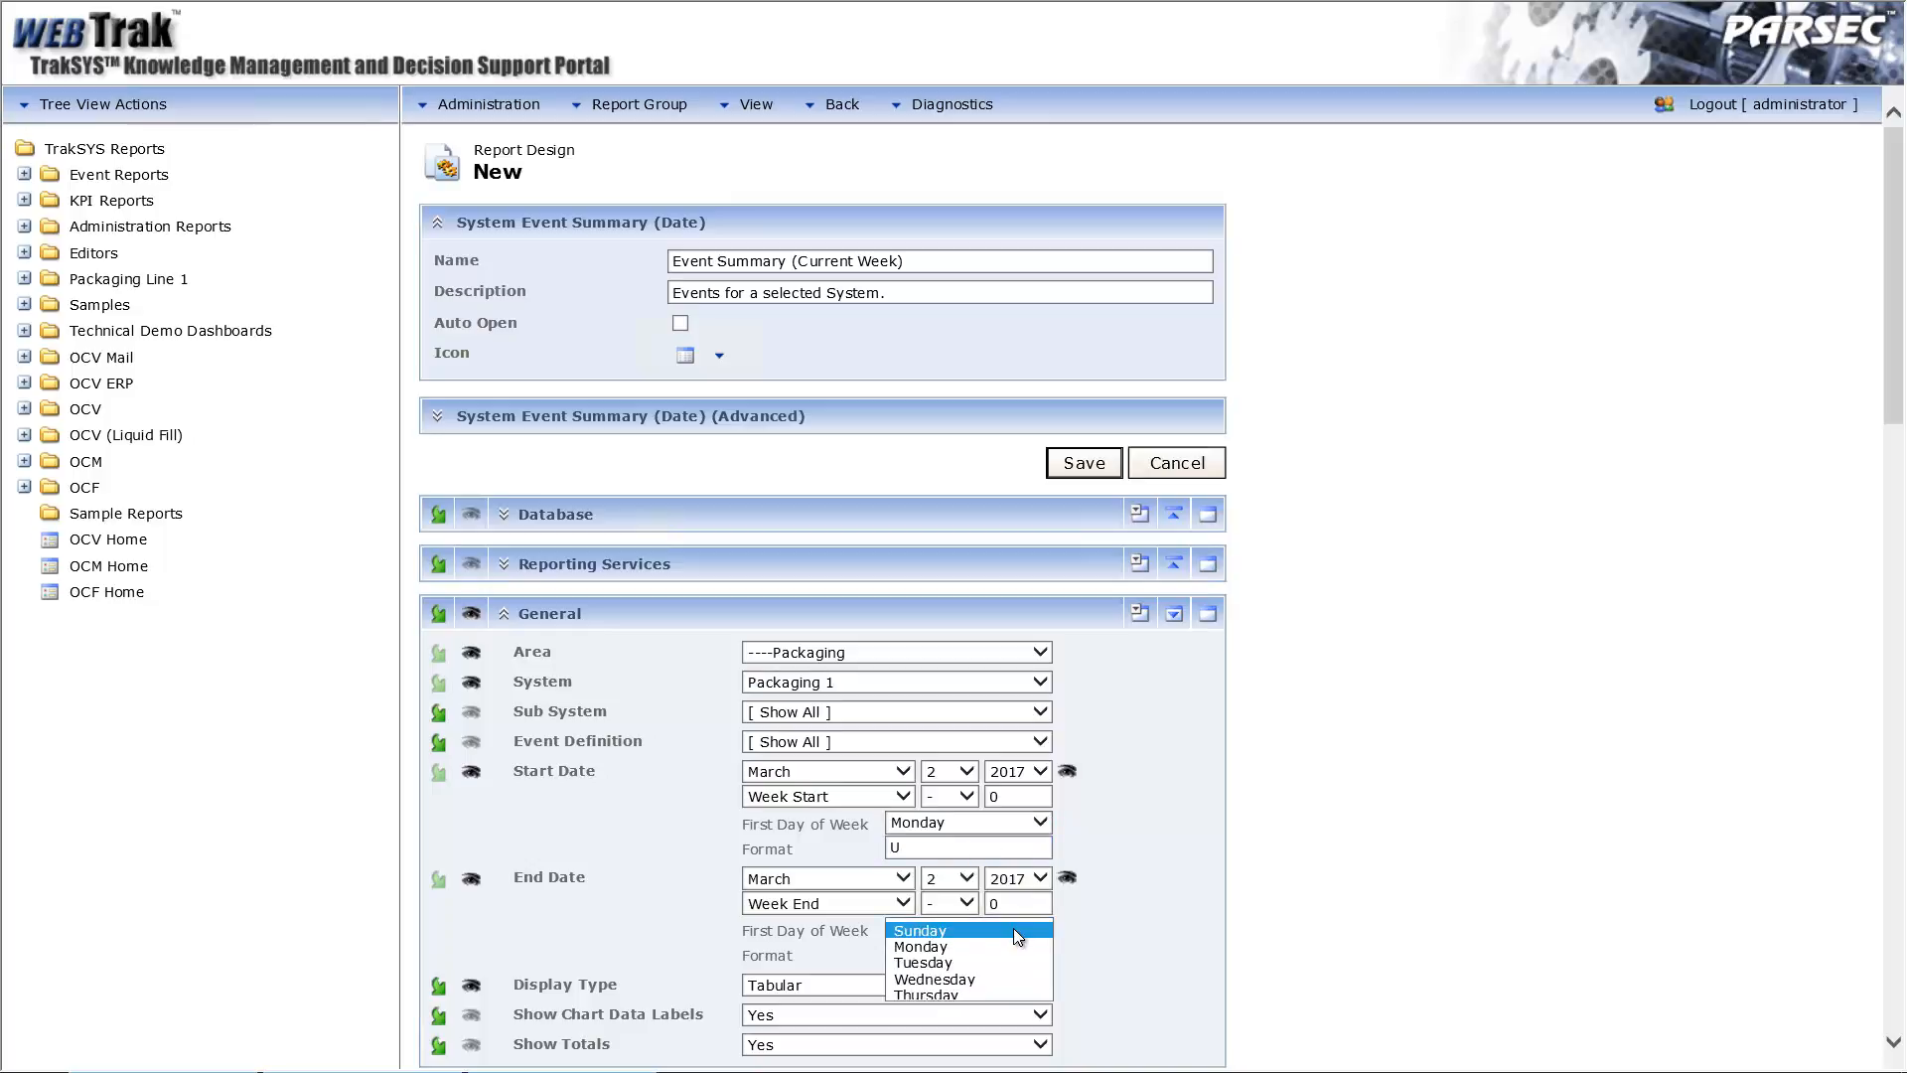
click(1339, 943)
- Set Sub-Group Is Expanded to Yes in the report's Grouping settings and save the new report
scroll(1332, 1053, down, 2)
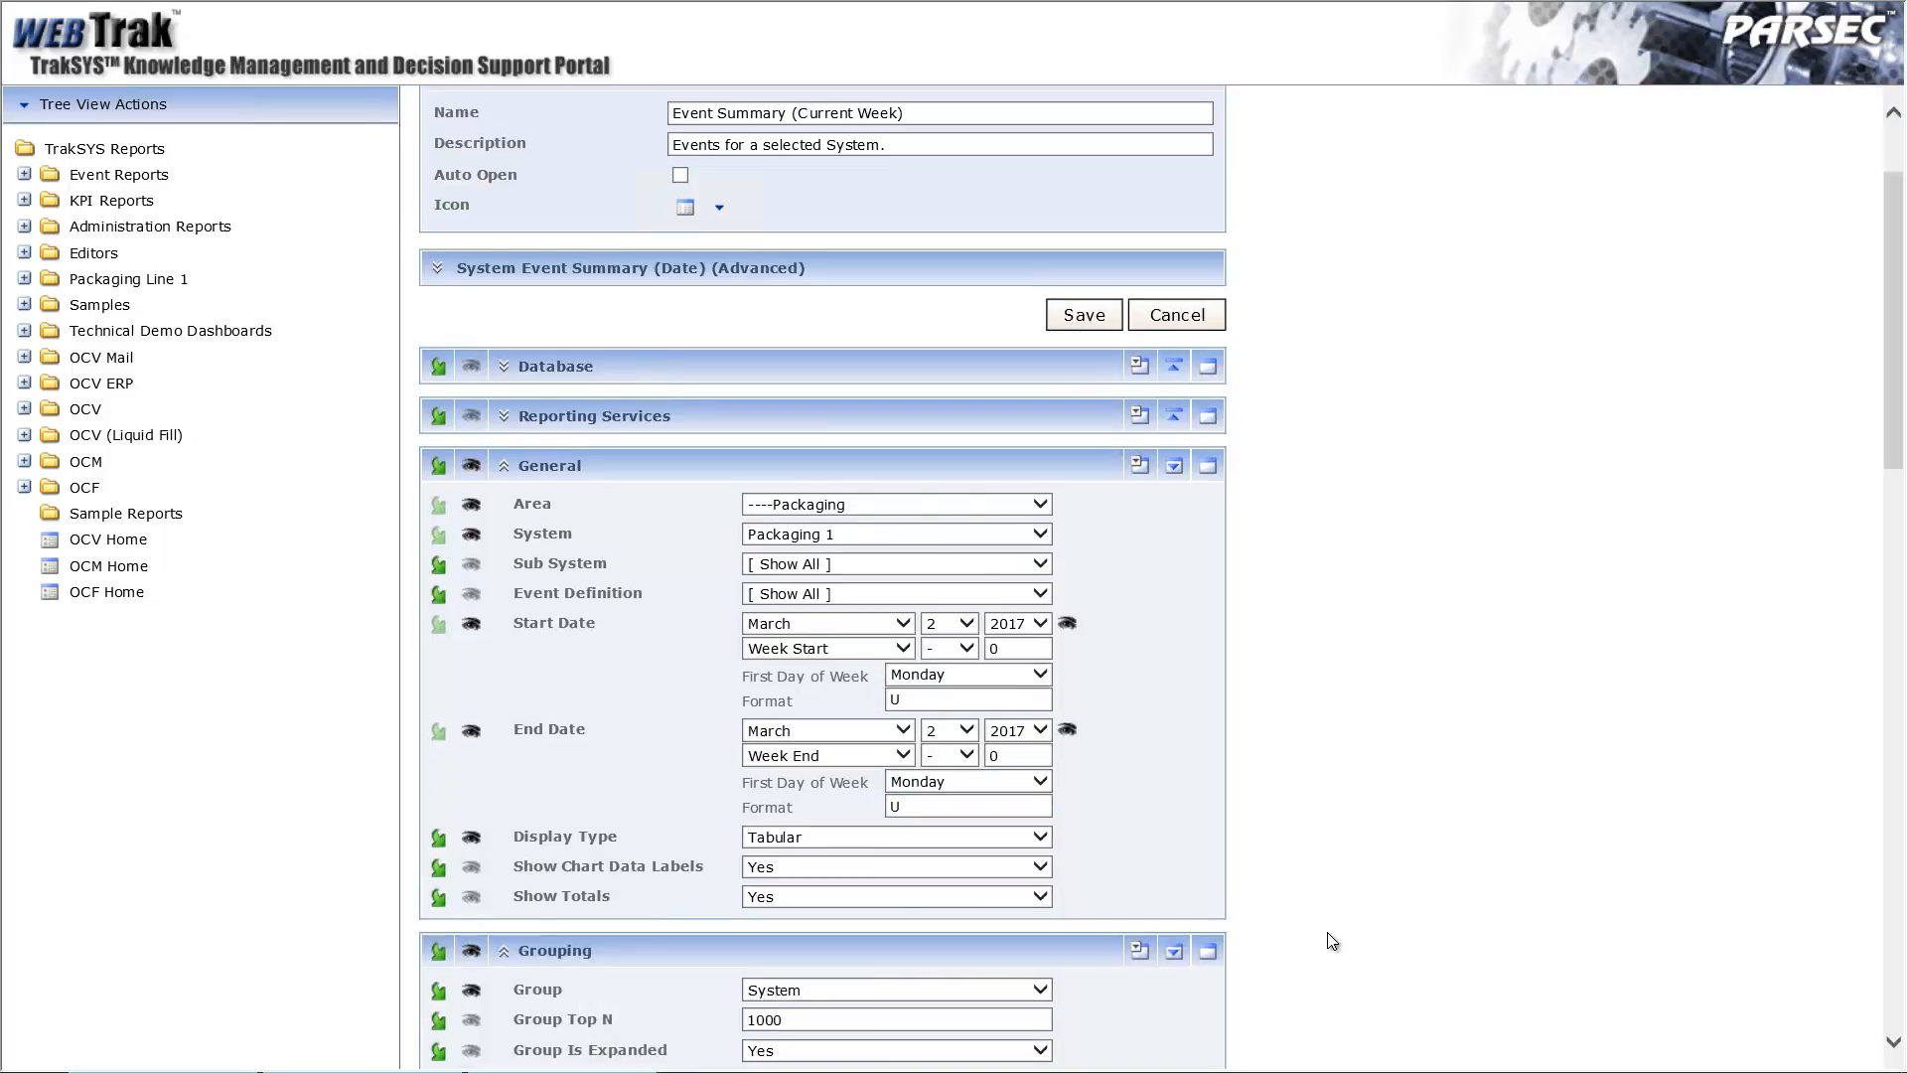
scroll(784, 844, down, 2)
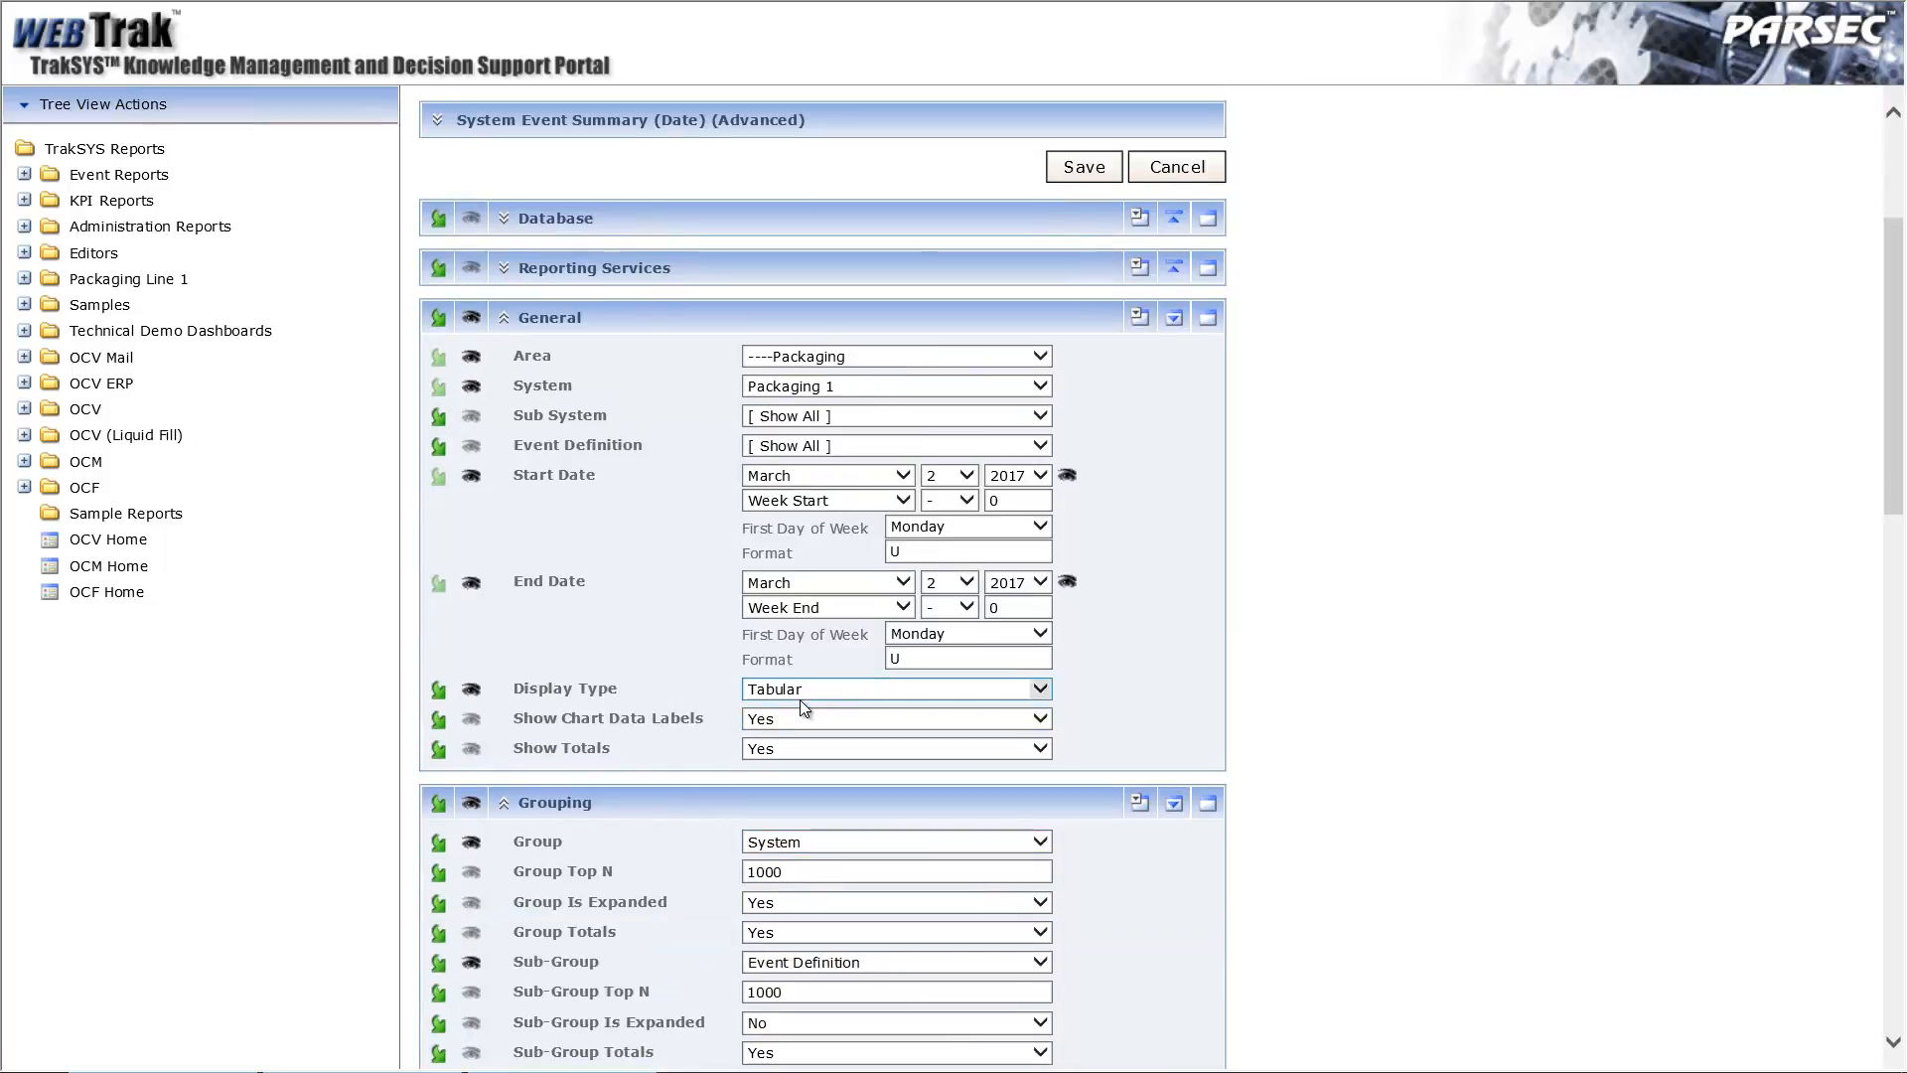
scroll(1073, 697, down, 2)
scroll(1073, 697, down, 2)
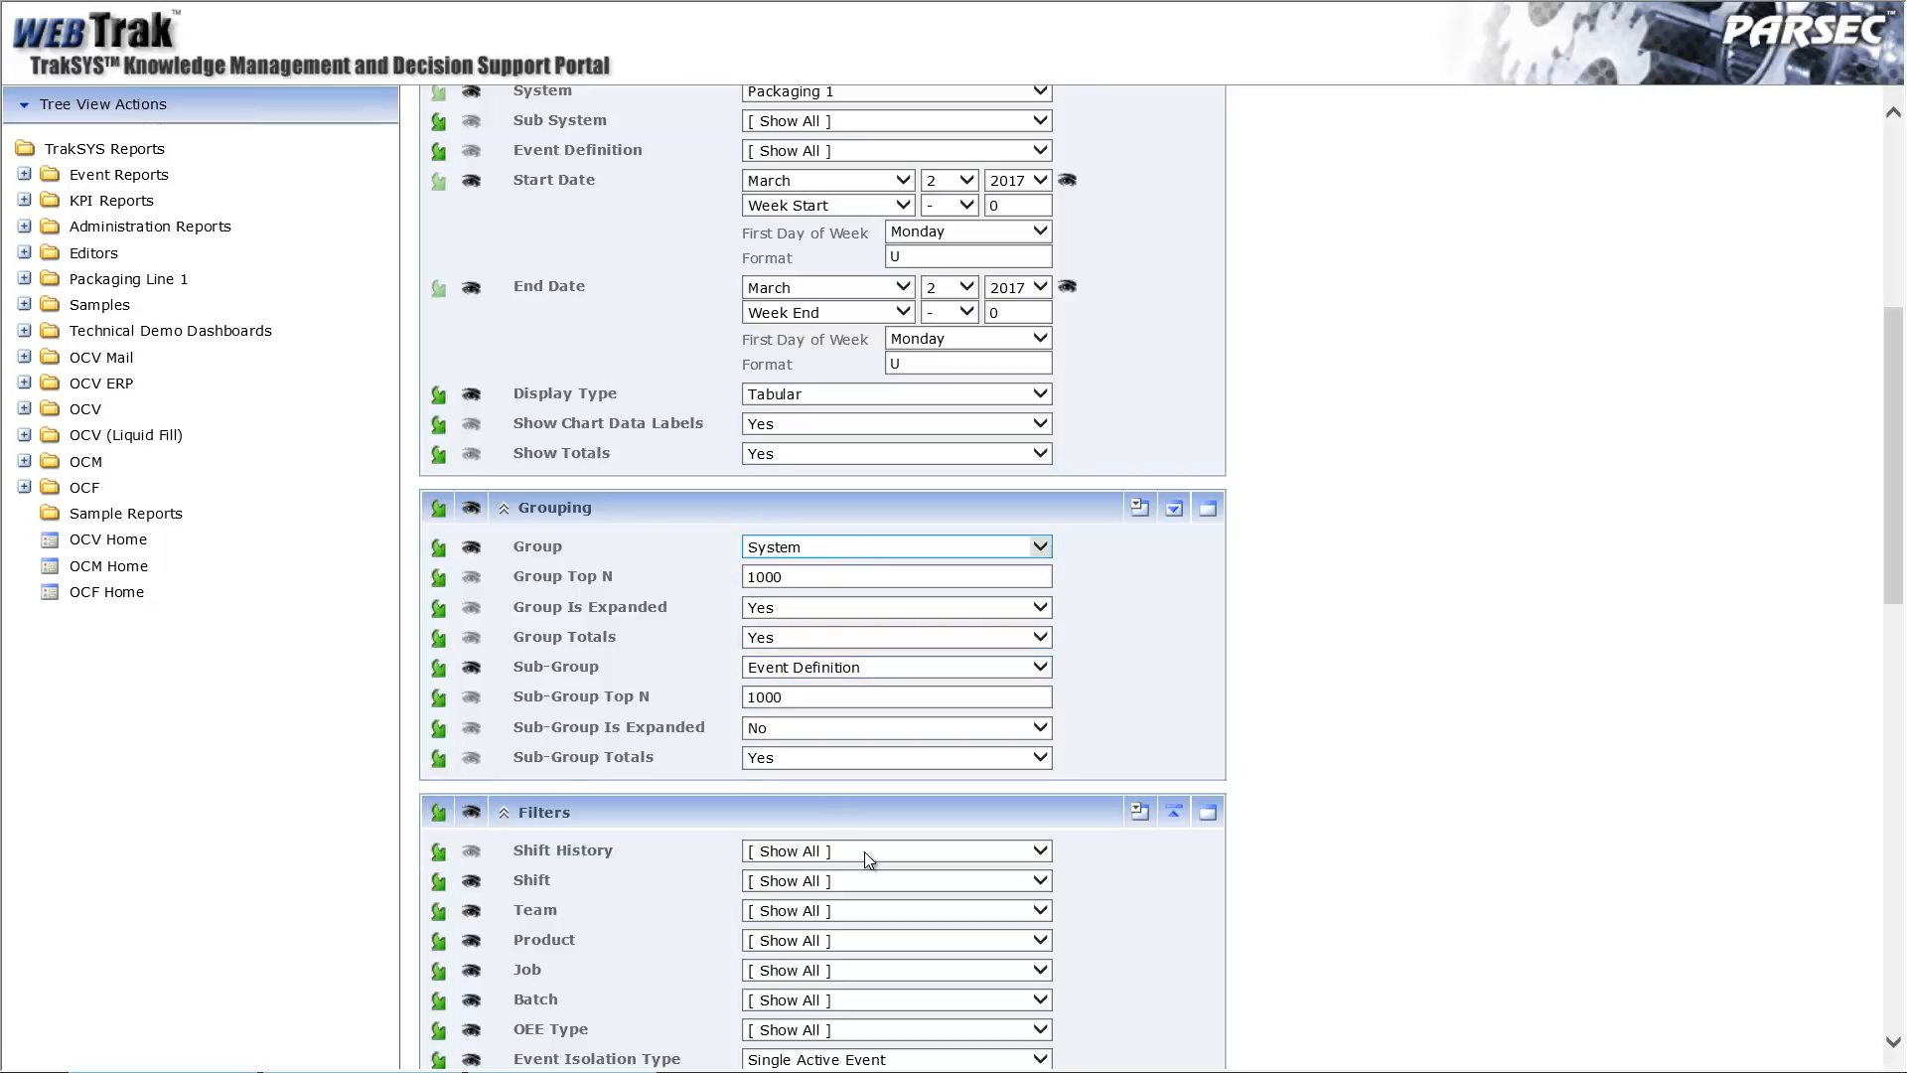
click(787, 728)
click(767, 714)
click(1415, 690)
scroll(1416, 691, down, 2)
scroll(1413, 686, up, 8)
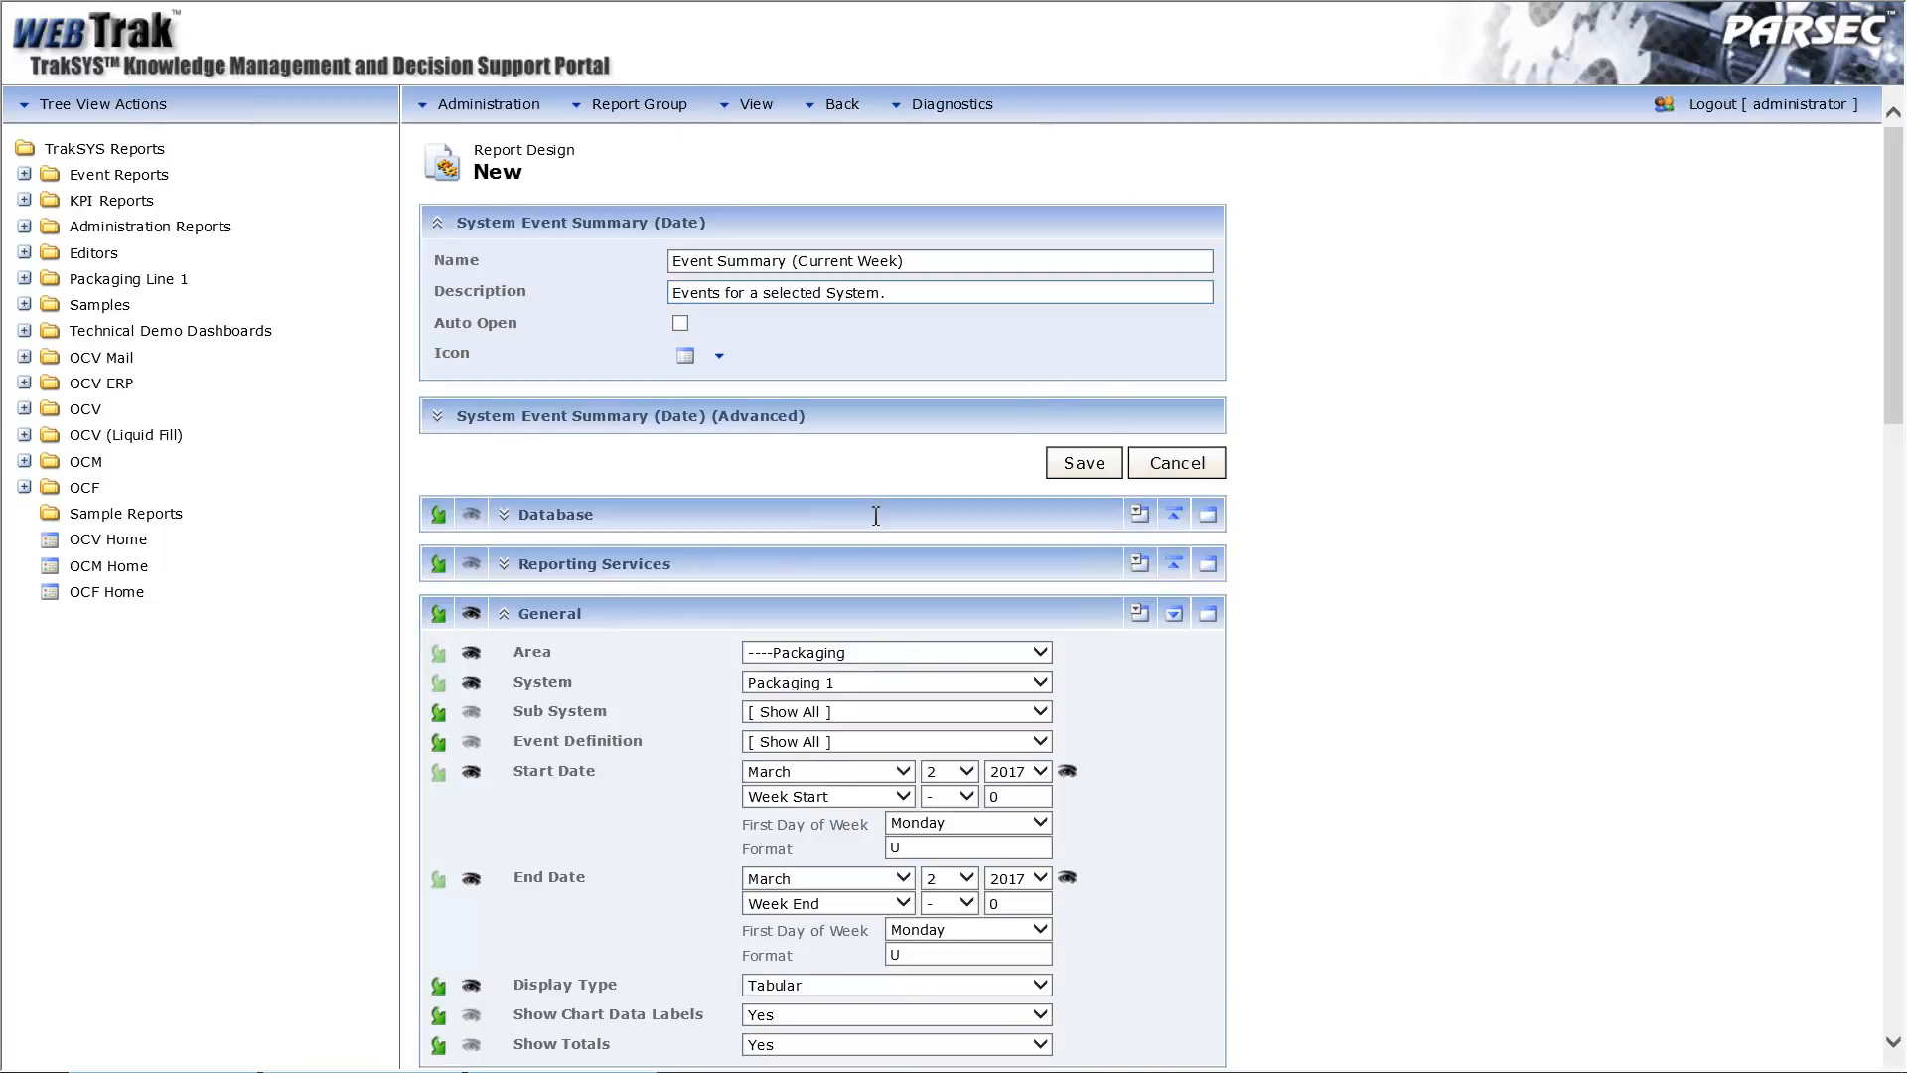
click(1080, 467)
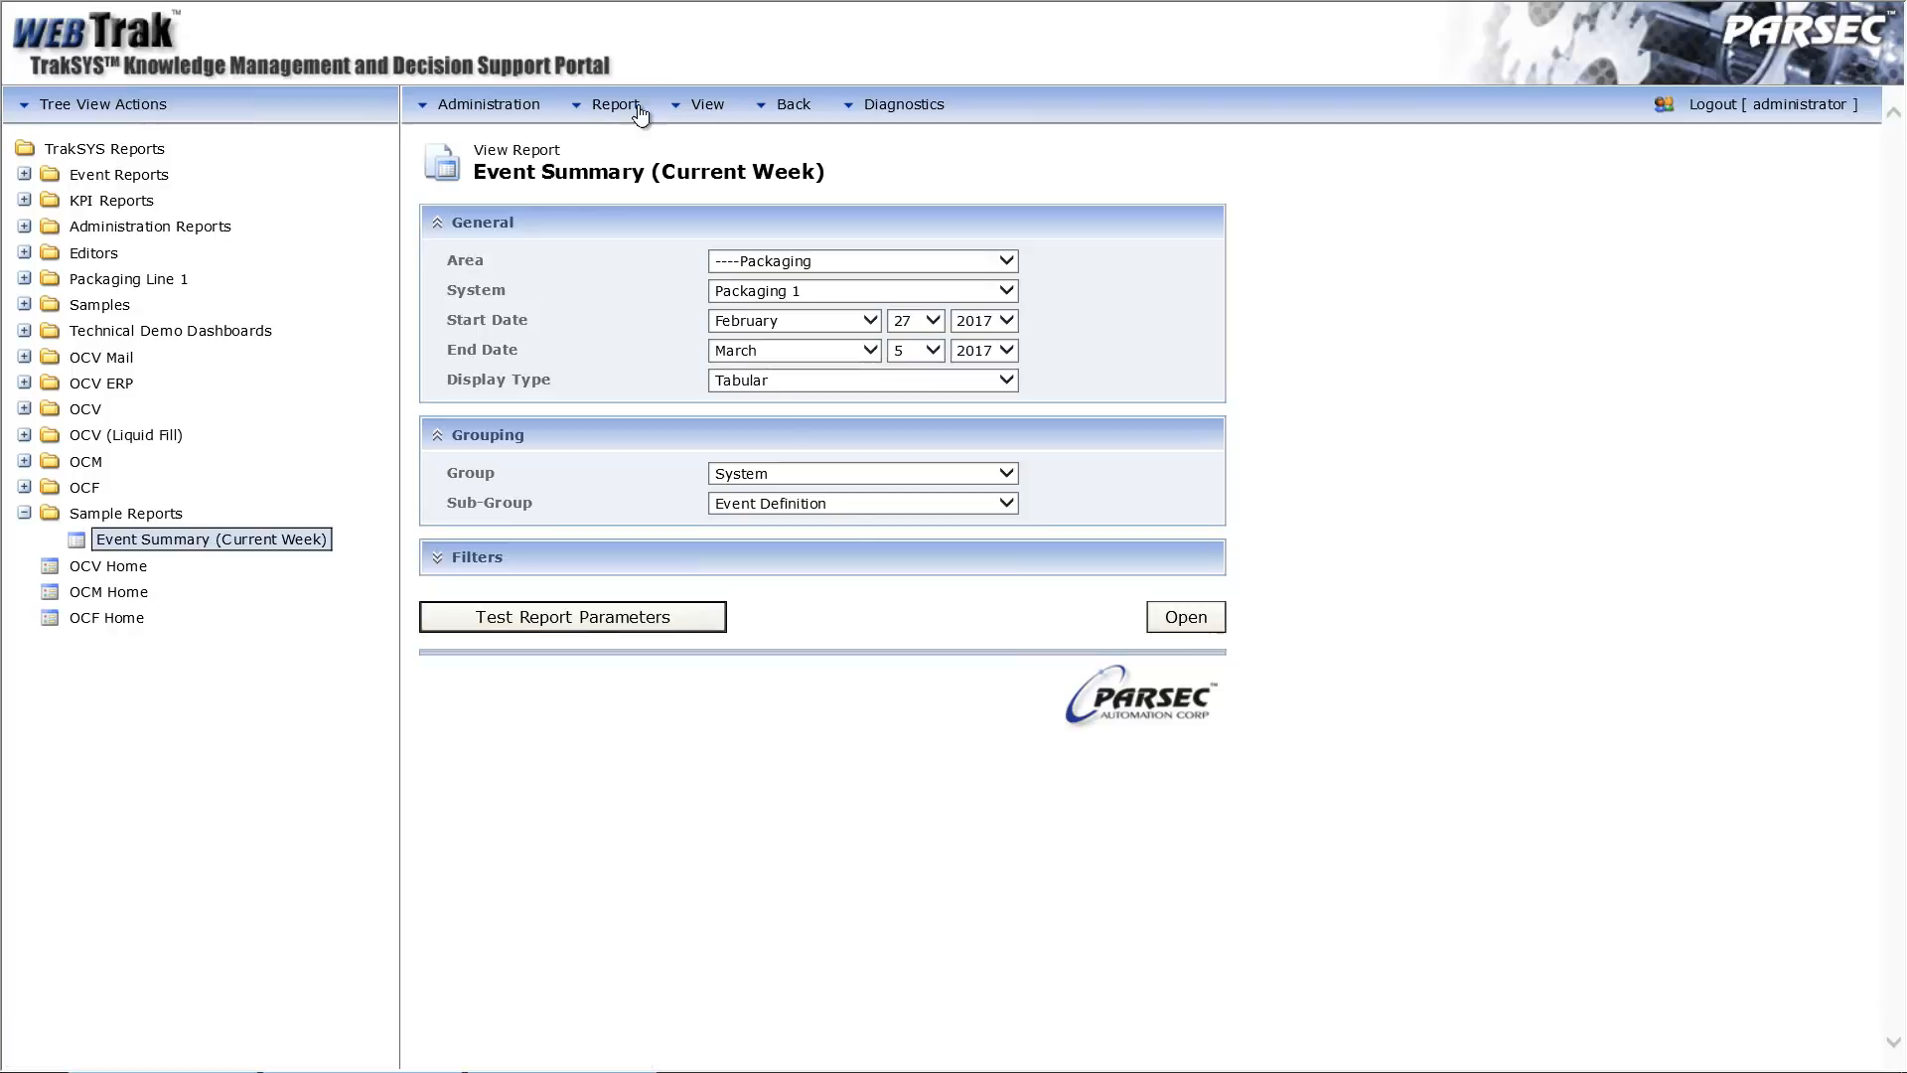
- Reopen the design of the Event Summary (Current Week) report and save it again
click(621, 105)
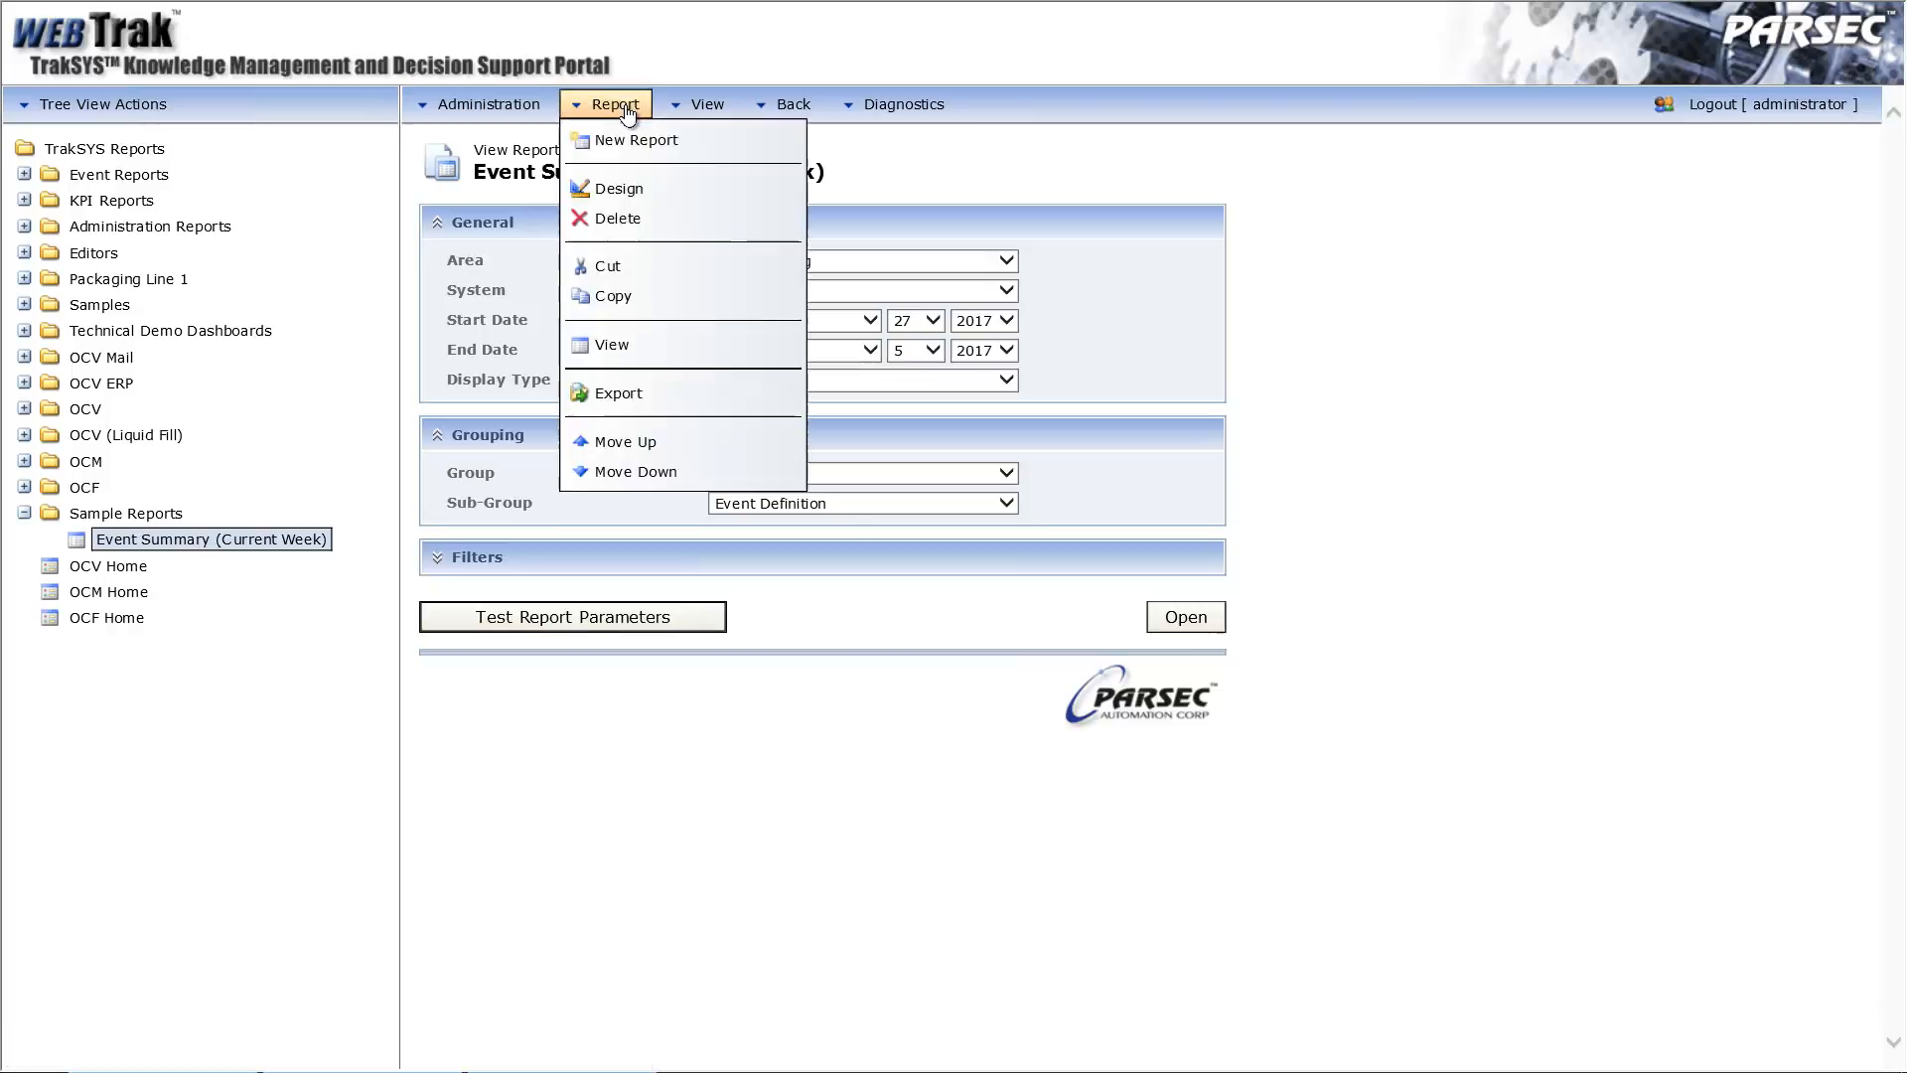
click(658, 189)
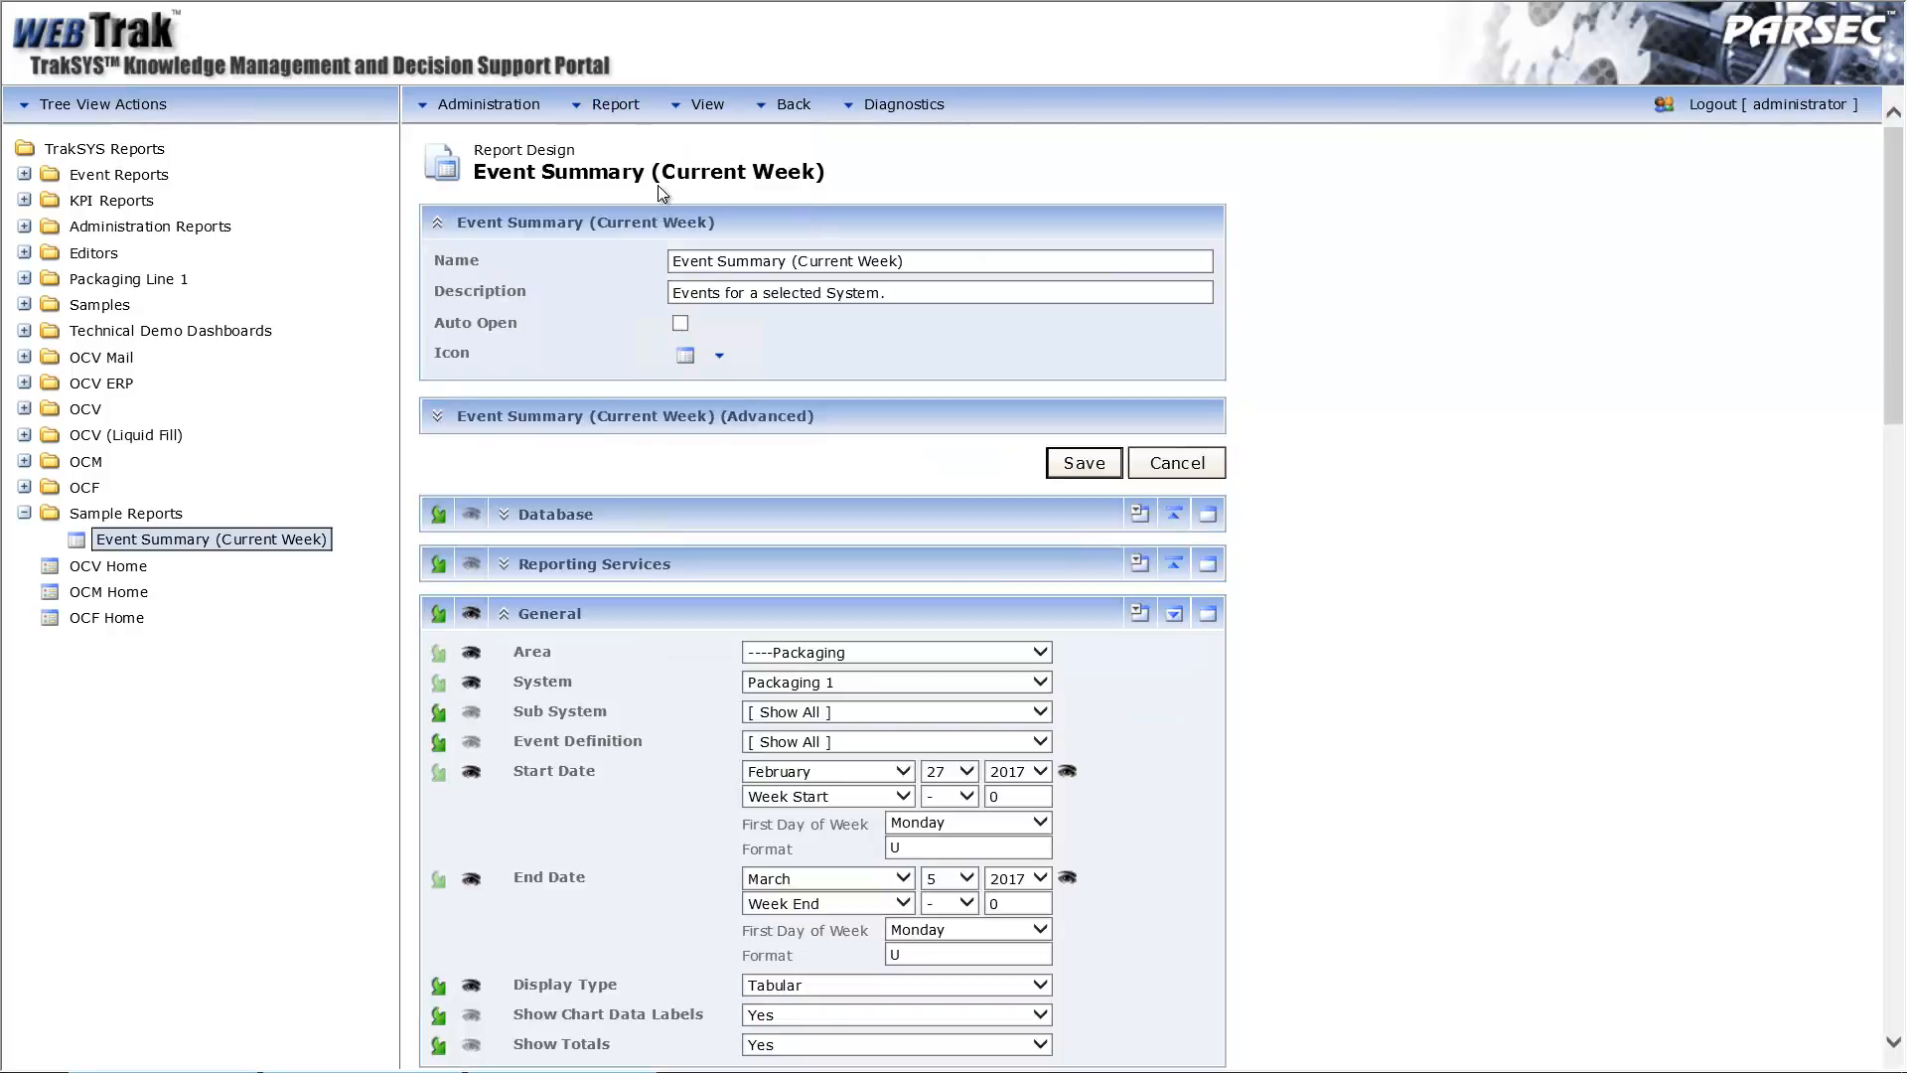
click(1096, 459)
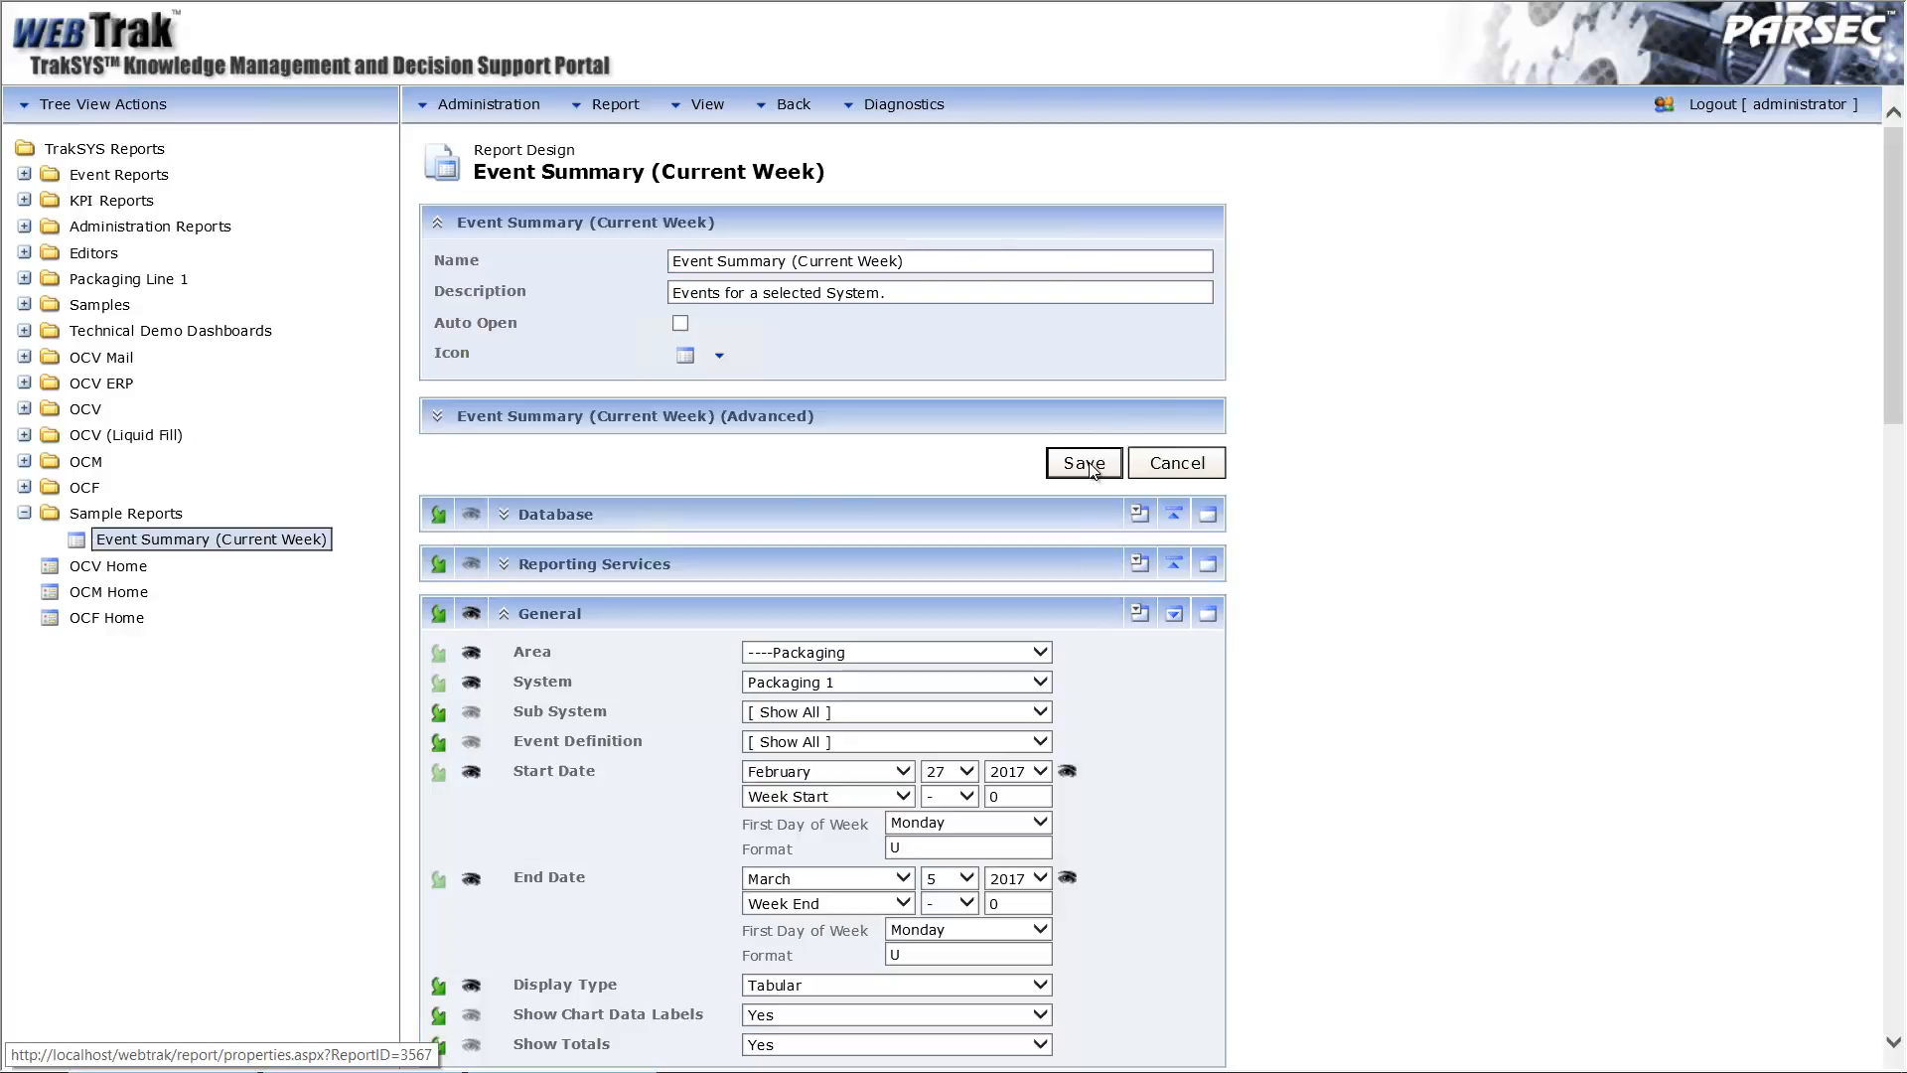